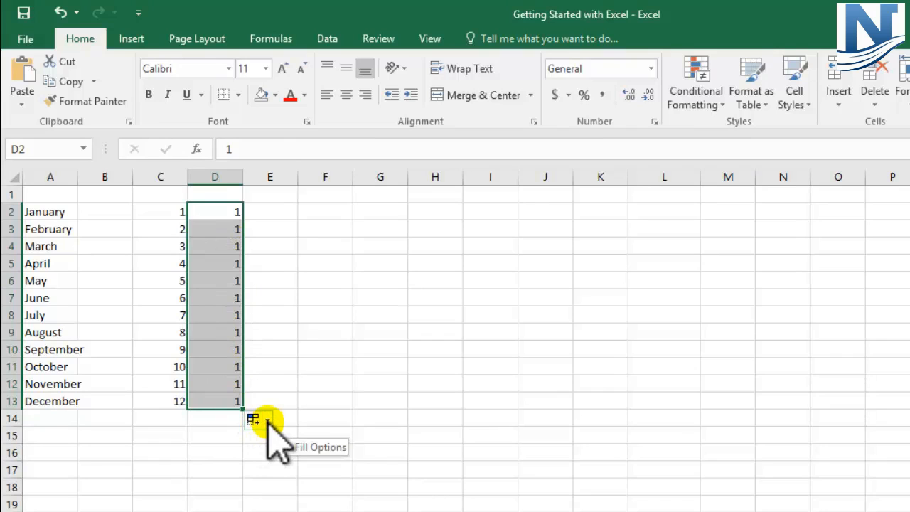
Step: Change the autofilled values in D2:D13 from copied cells to a fill series
click(268, 421)
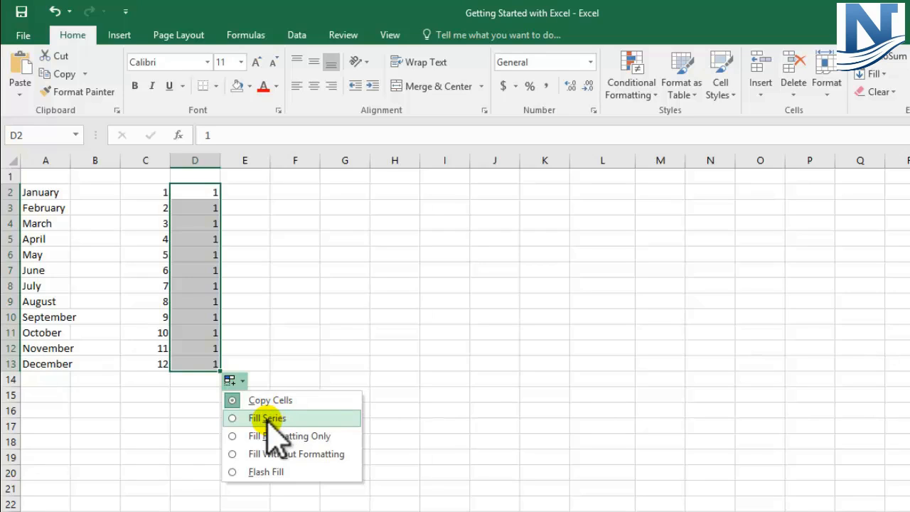
click(269, 419)
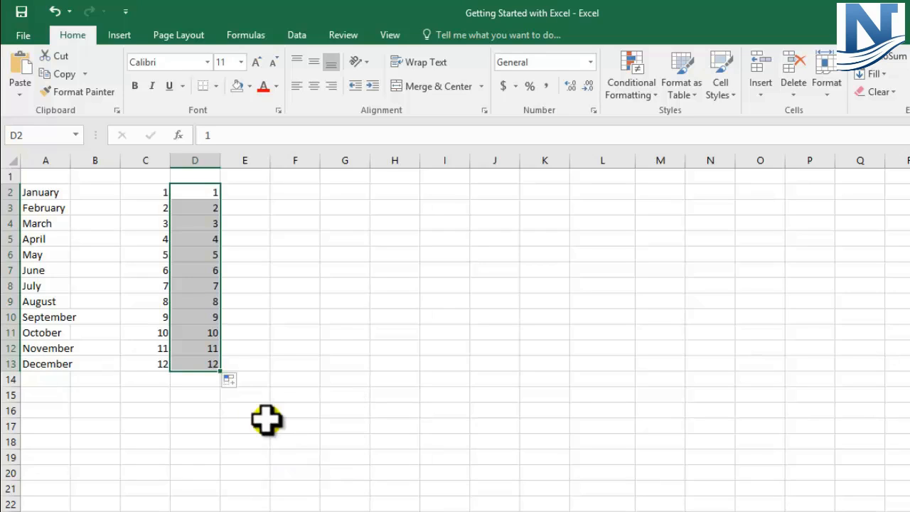
click(290, 406)
click(212, 190)
drag(211, 191, 218, 366)
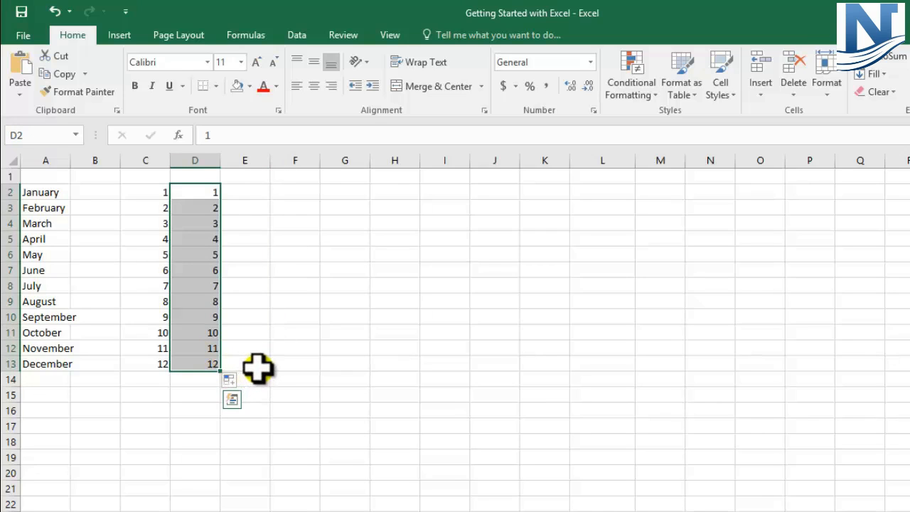
Step: Enter 2 in E2 and 4 in E3, and extend the pattern through E13 to match the months
key(Right)
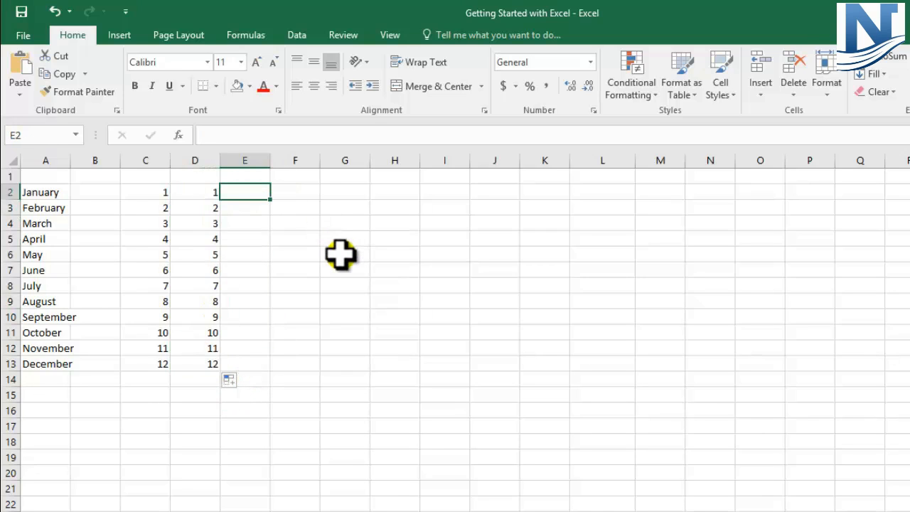
text(2)
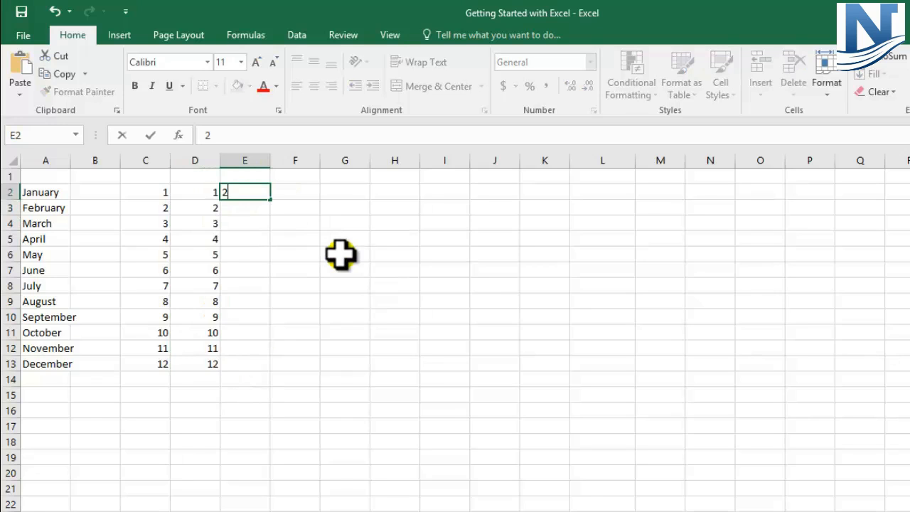
key(Return)
text(4)
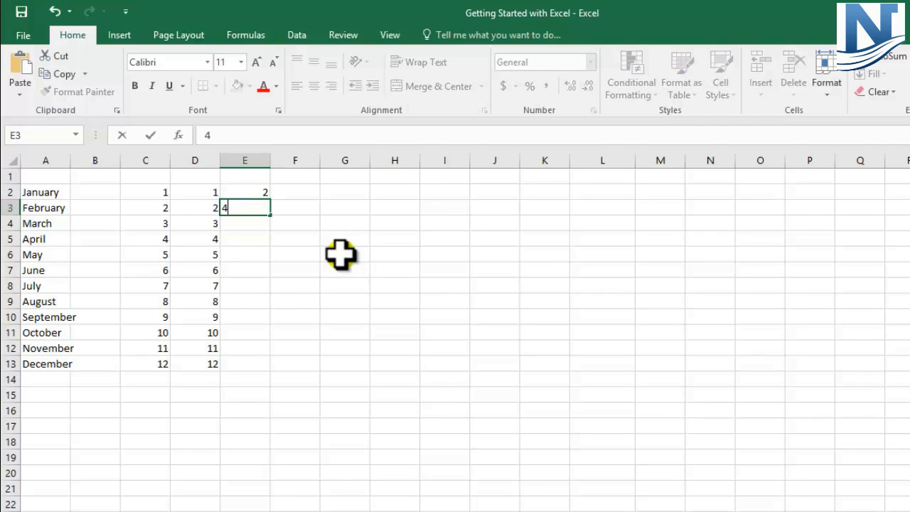
key(Return)
drag(257, 189, 271, 370)
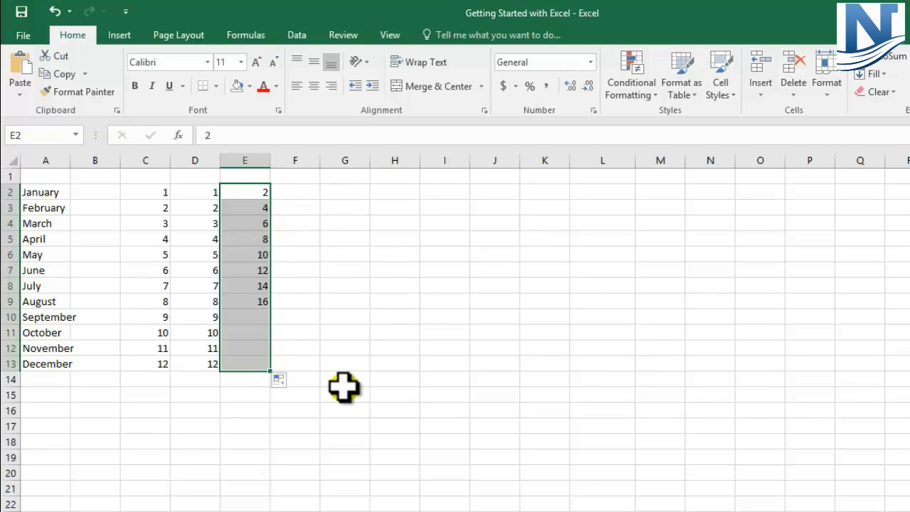
click(261, 223)
click(261, 239)
click(261, 254)
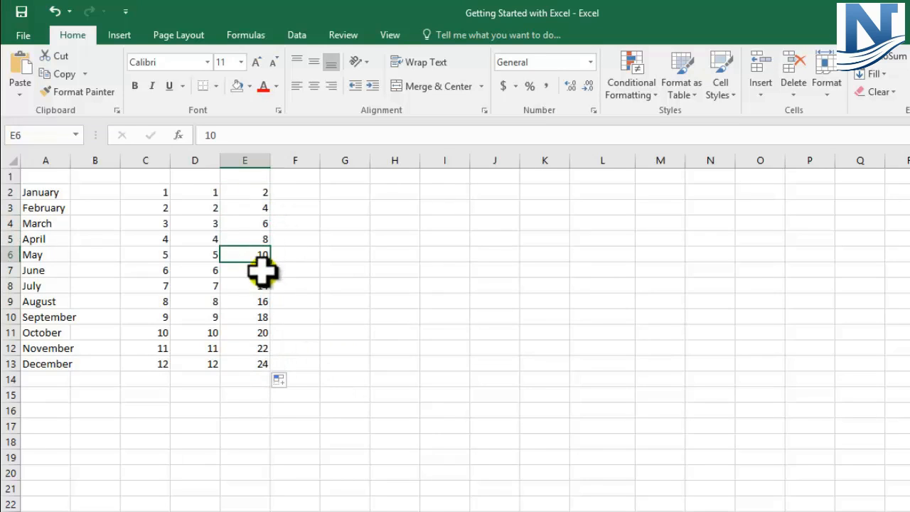
click(261, 271)
click(264, 287)
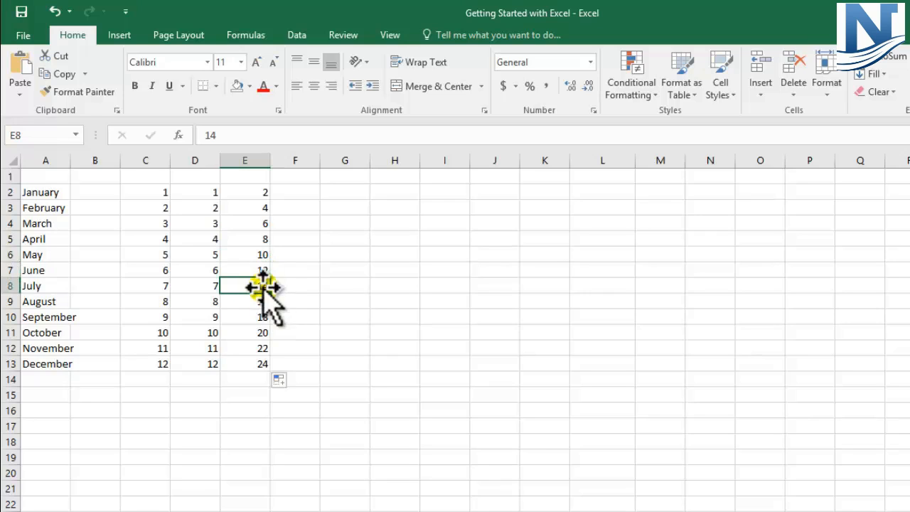
drag(261, 194, 258, 364)
Step: Enter 3 in F2 and 6 in F3, and extend the pattern through F13
click(295, 191)
text(3)
key(Return)
text(6)
key(Return)
drag(295, 191, 308, 362)
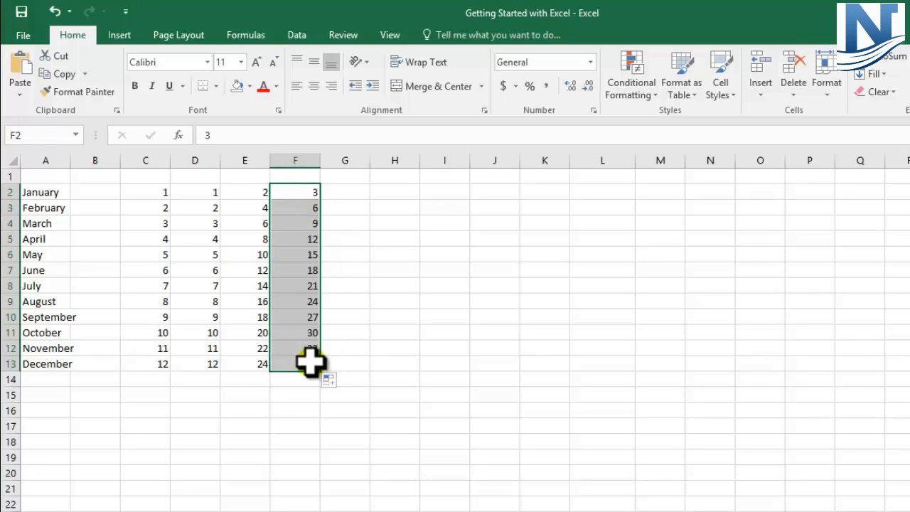
Step: Review the series in column F cell by cell from F2 to F8
click(304, 192)
click(305, 208)
click(305, 225)
click(304, 240)
click(304, 256)
click(305, 271)
click(303, 285)
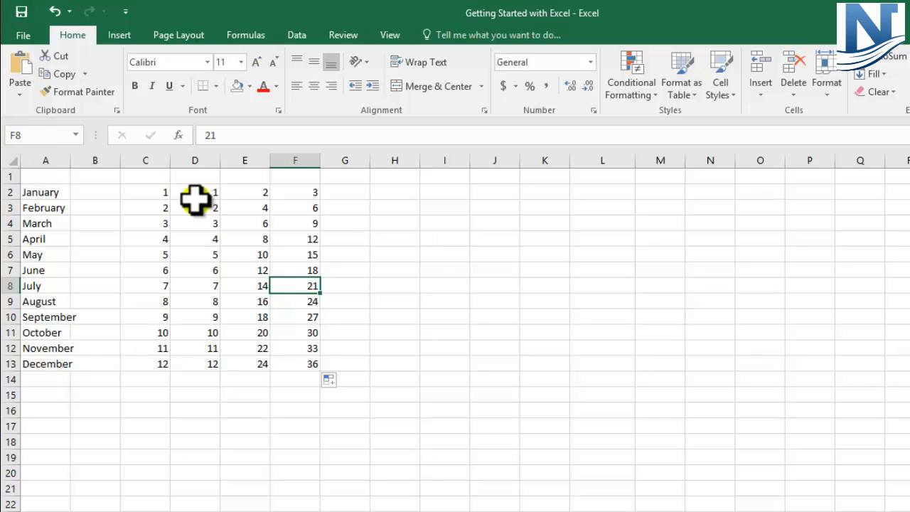
Step: Enter a sample first name in cell I3
click(455, 206)
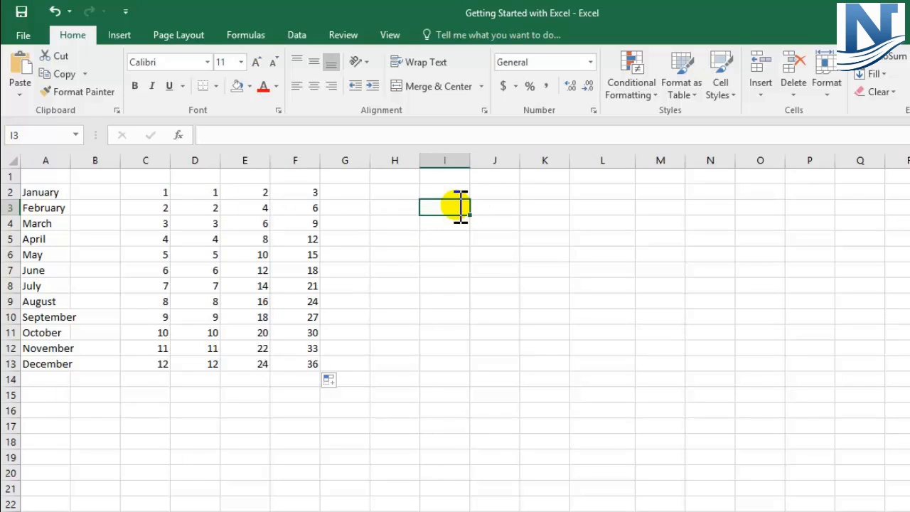
text(Jake)
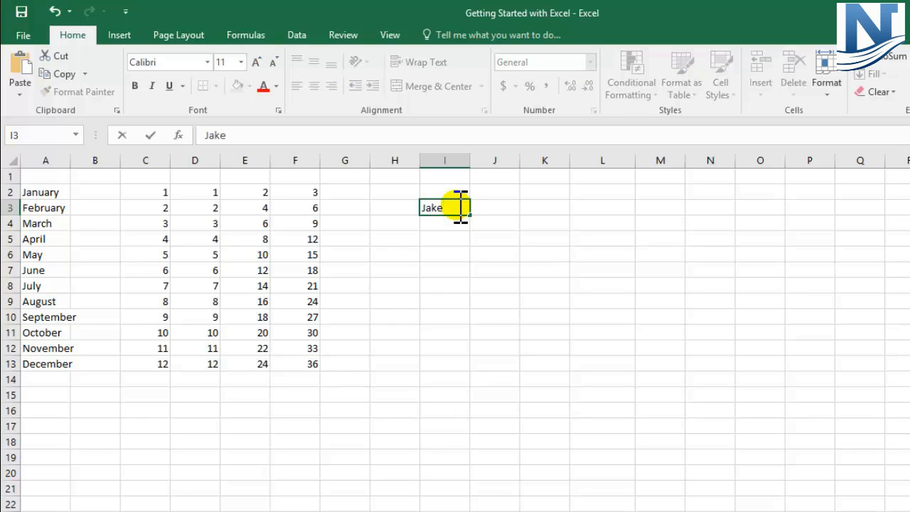
click(451, 250)
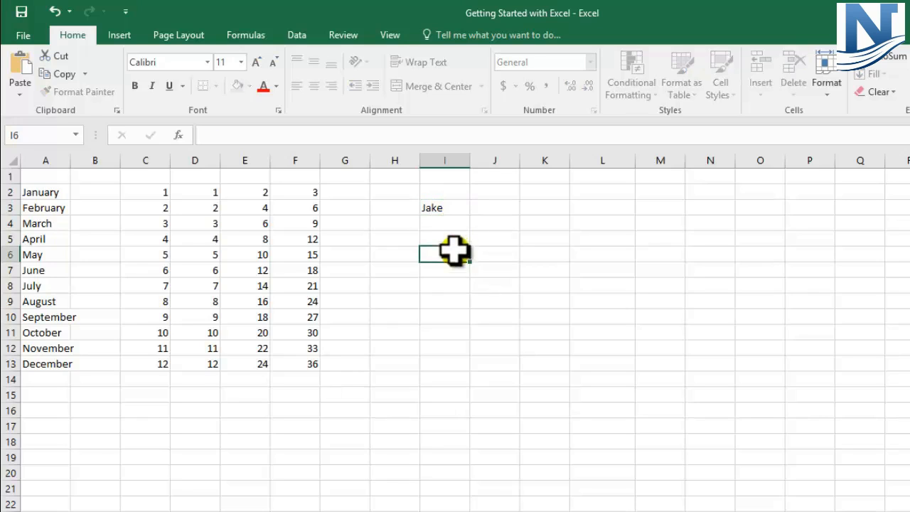
Step: Try AutoComplete by entering the same first name in I4, and clear that cell again
click(444, 208)
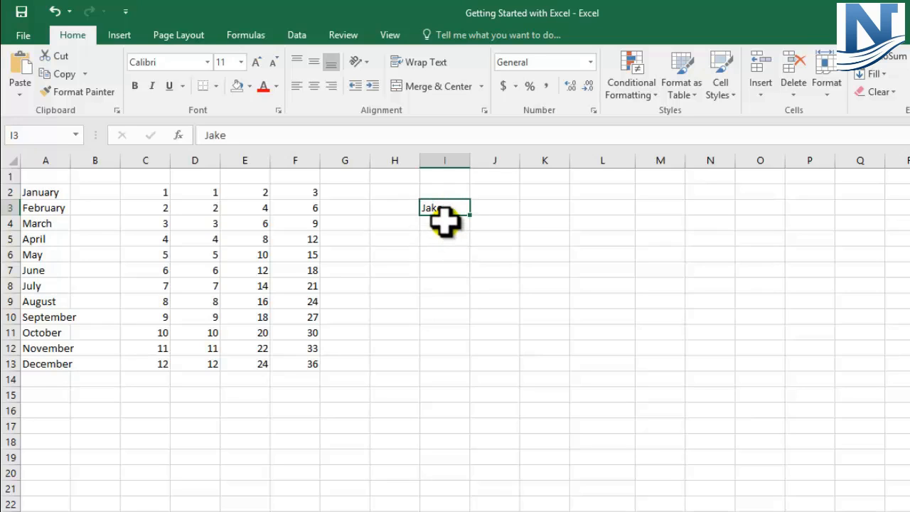
click(444, 223)
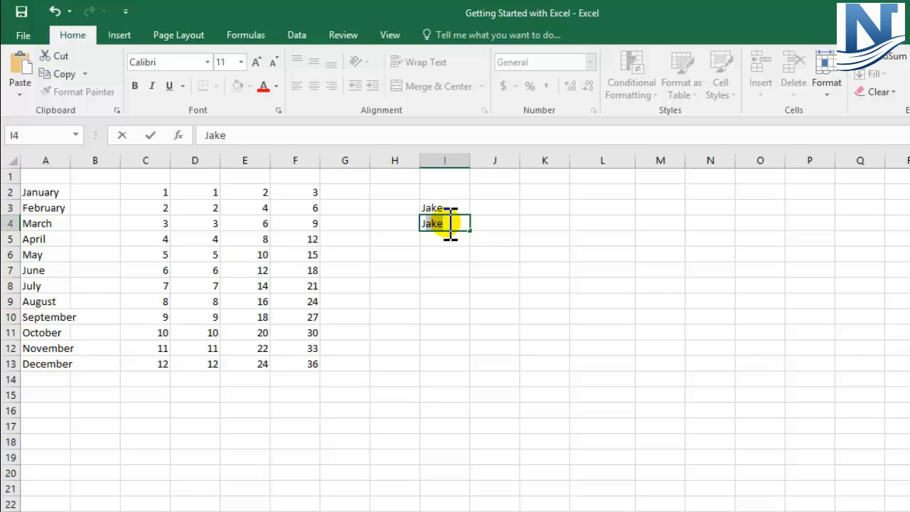
key(Return)
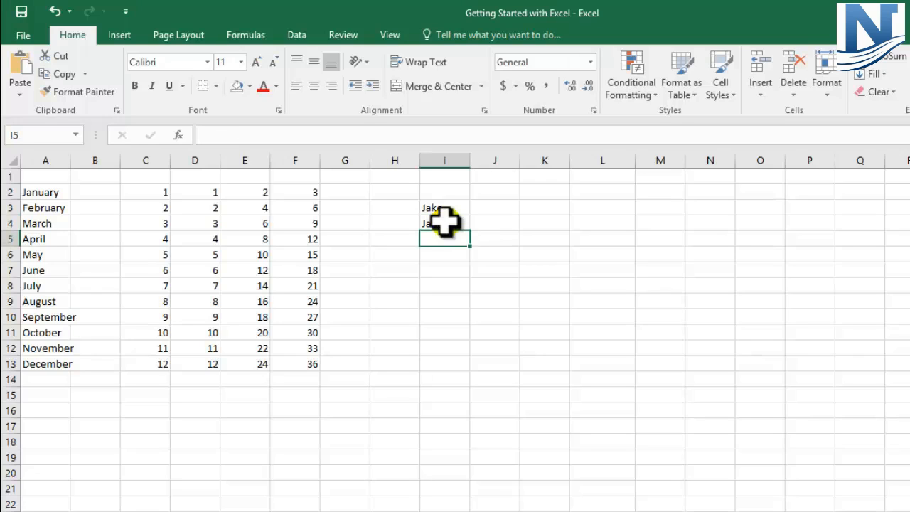
click(444, 222)
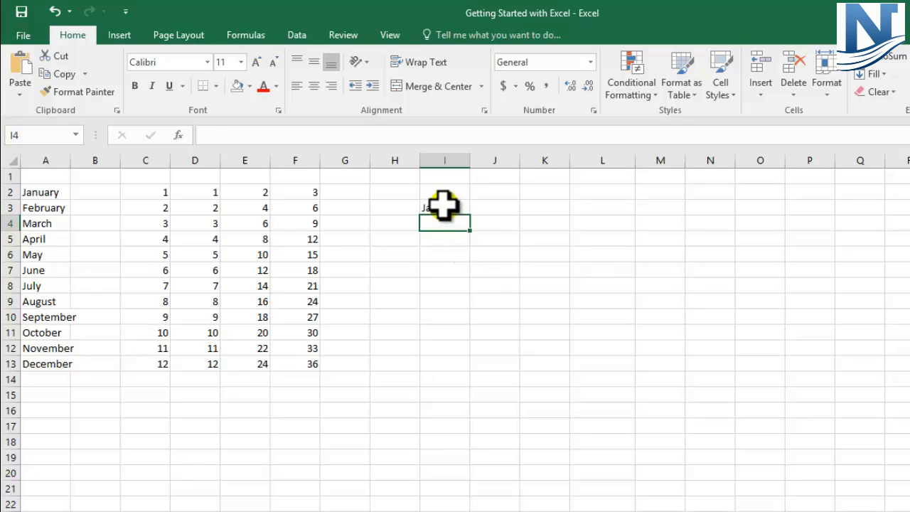
Step: Extend the text in I3 with "is good in excel" after the name, and inspect how it spans the neighboring cells
double_click(446, 207)
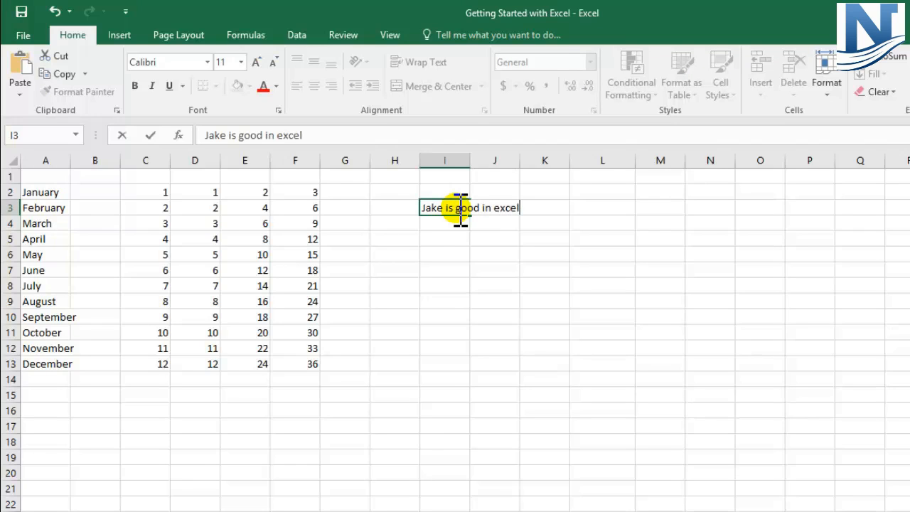
click(443, 227)
click(442, 207)
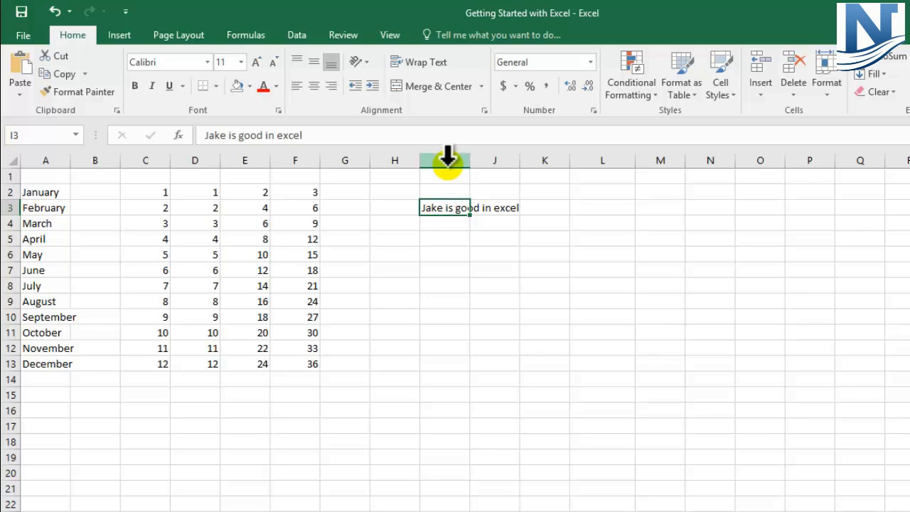
click(463, 238)
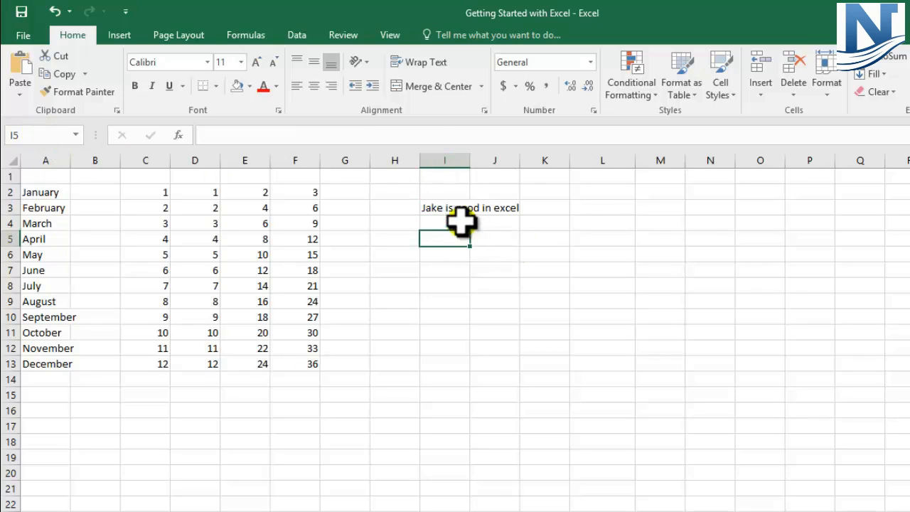
click(455, 206)
click(490, 206)
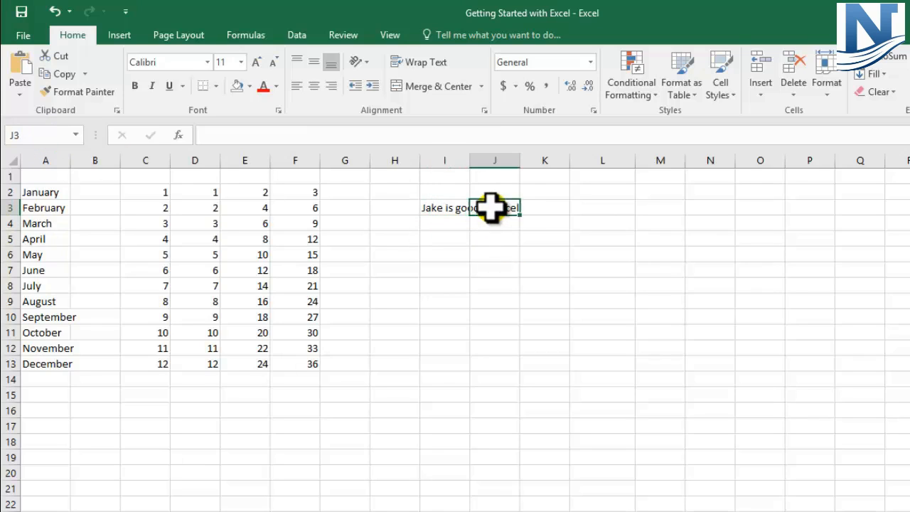
click(535, 206)
click(542, 252)
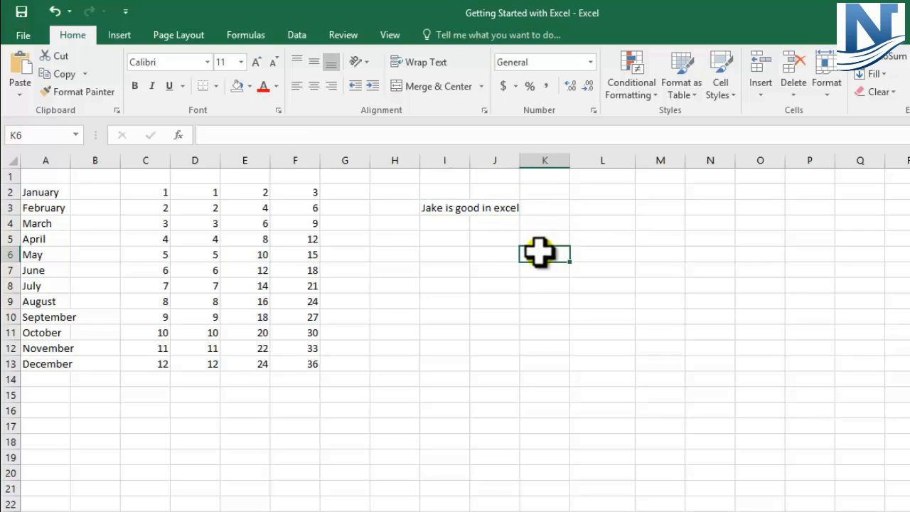
Step: Enter ABC in J3 and compare the stored contents of I3 and J3
click(500, 209)
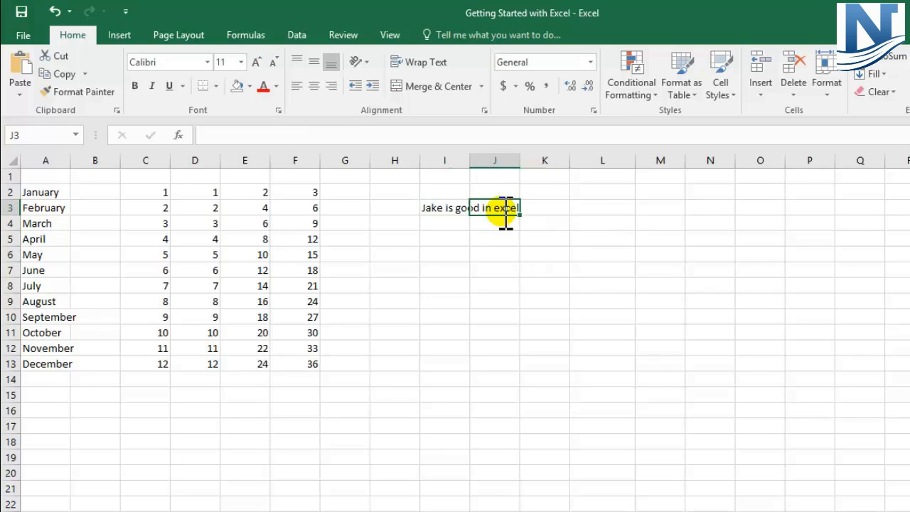
text(ABC)
click(492, 237)
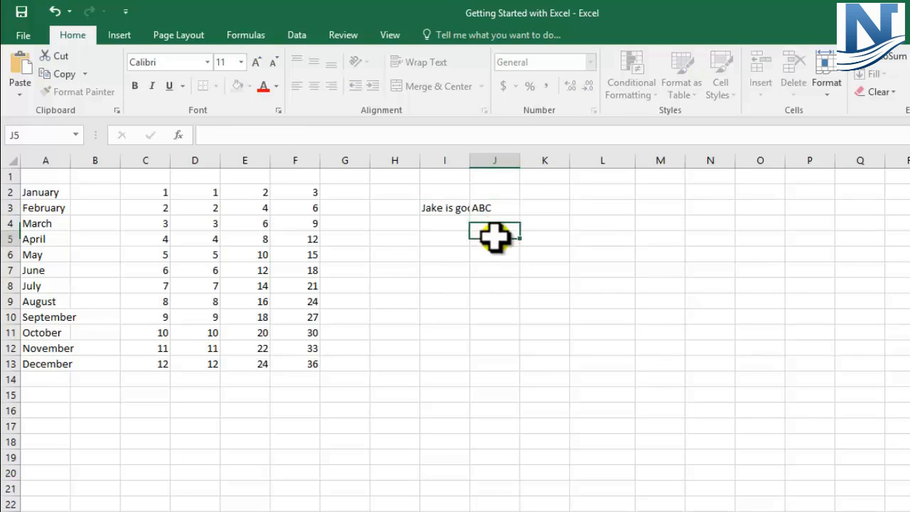
click(446, 209)
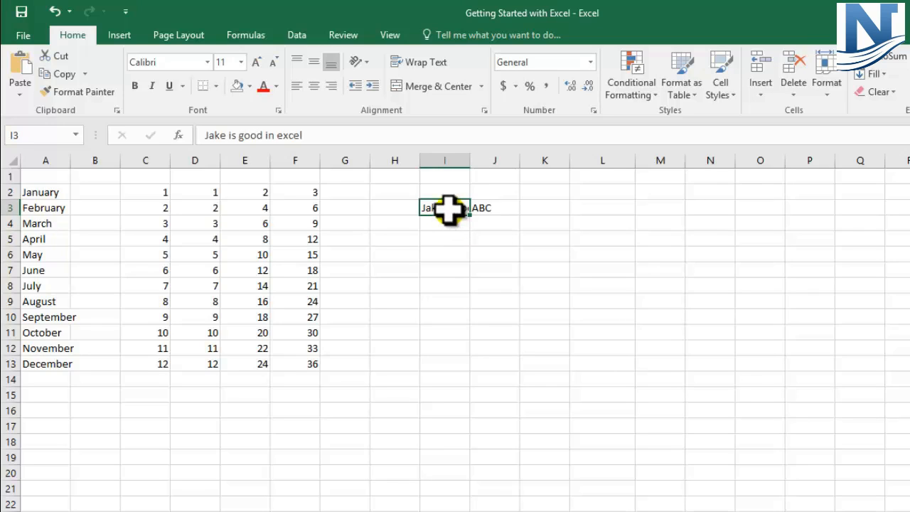
drag(342, 135, 187, 135)
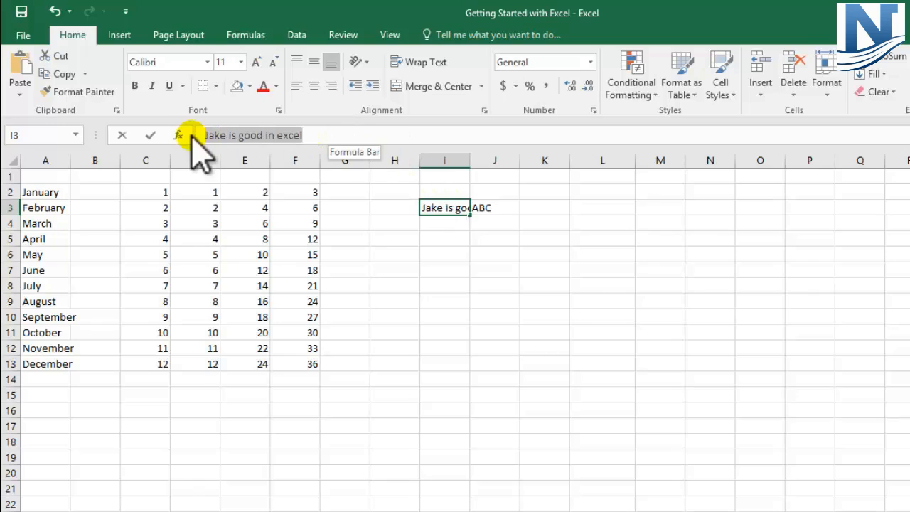
click(512, 259)
click(498, 207)
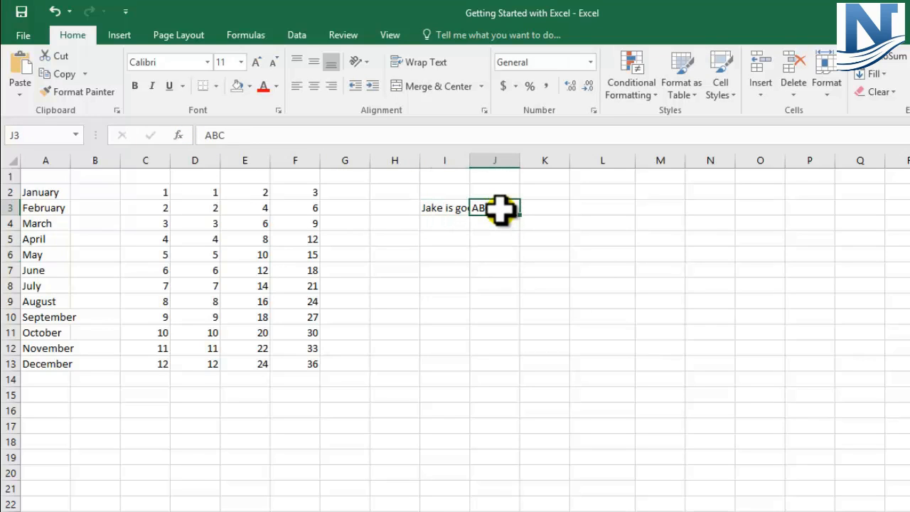
click(429, 209)
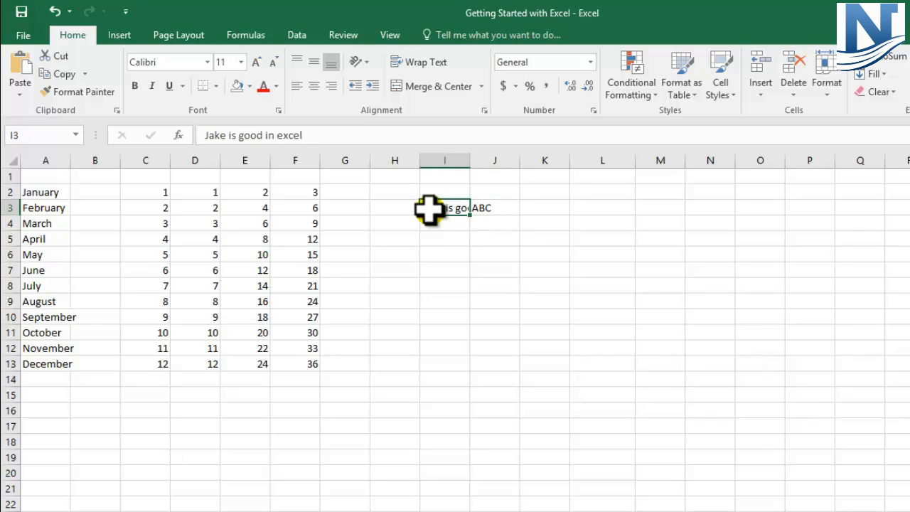
Step: Widen column I so the full sentence in I3 fits before column J
click(449, 158)
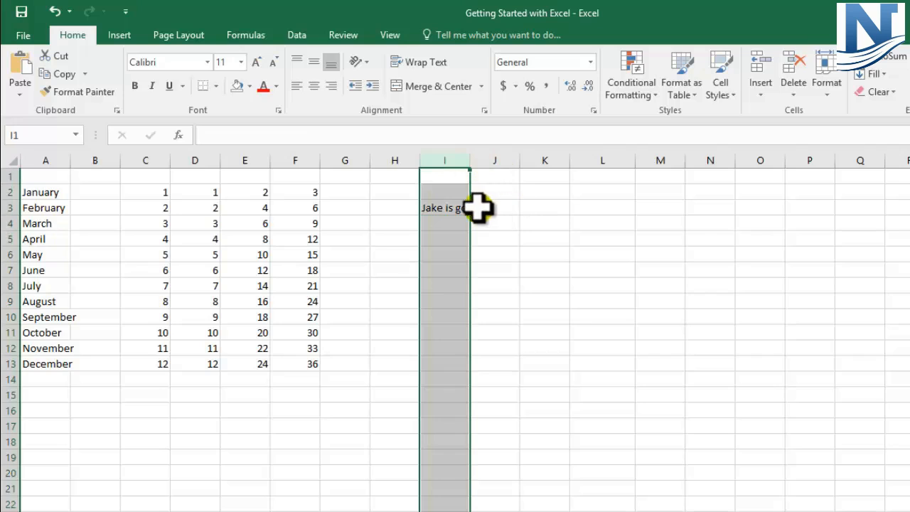
click(498, 161)
click(462, 160)
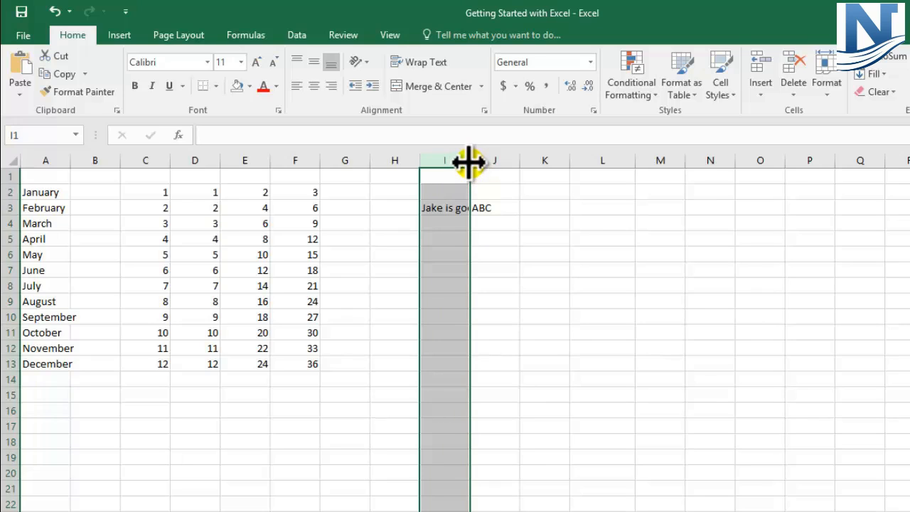
drag(469, 162, 558, 177)
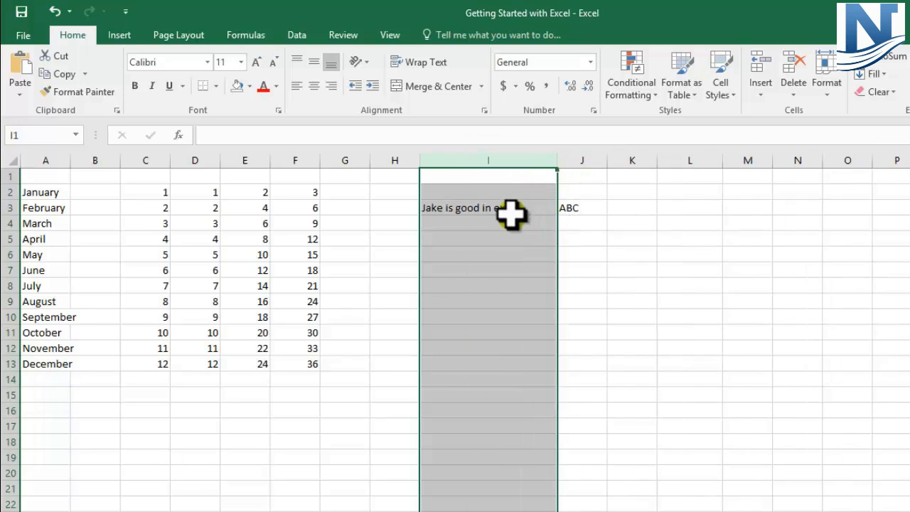
click(480, 222)
click(442, 205)
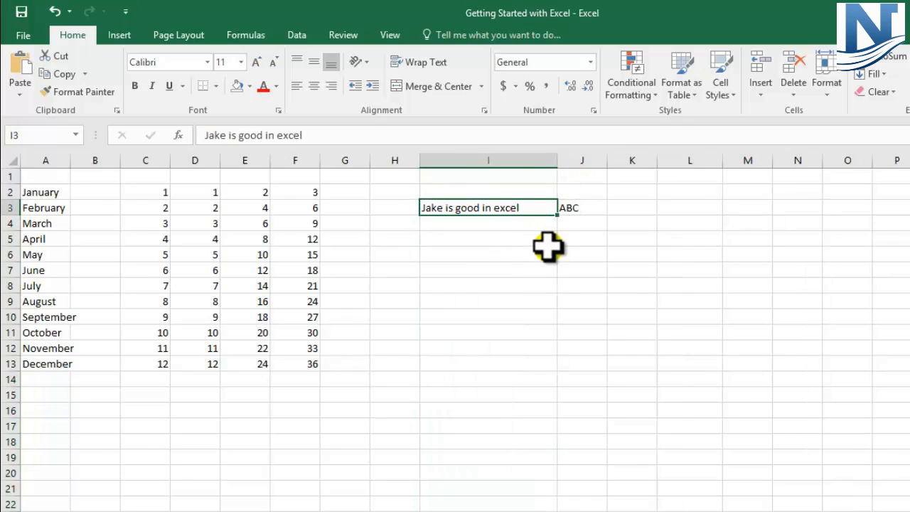
key(Down)
key(Down)
key(Down)
key(Down)
key(Down)
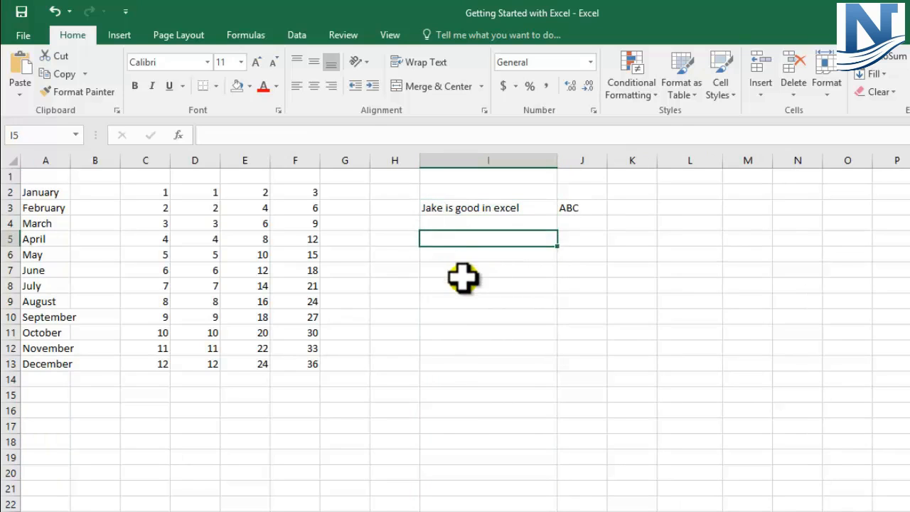
click(462, 317)
click(466, 332)
click(458, 269)
click(453, 228)
click(452, 250)
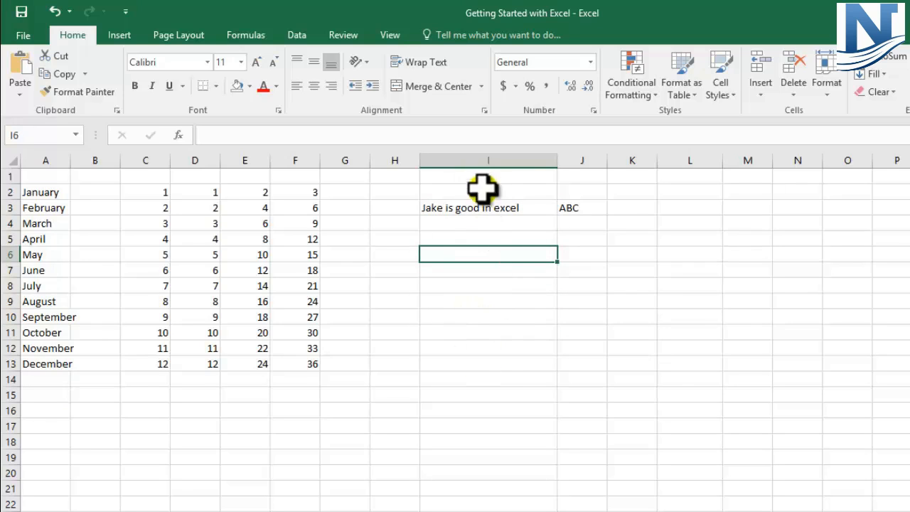
Step: Narrow column I until the sentence in I3 is cut off, and enter the same first name followed by "is good" in I4
drag(557, 161, 474, 174)
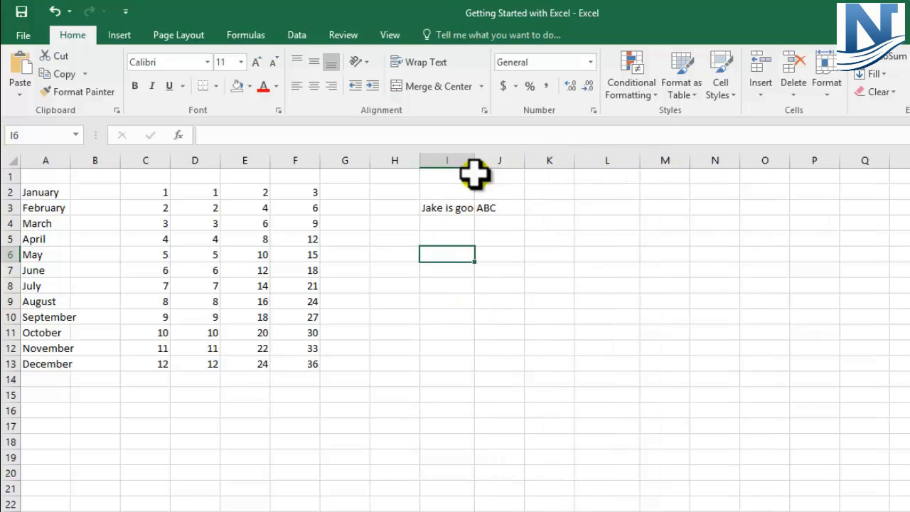
click(434, 222)
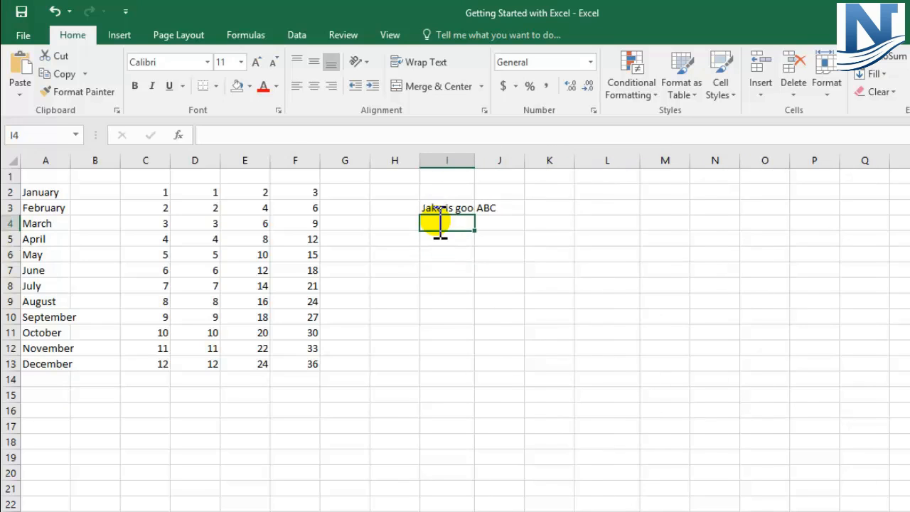
text(J)
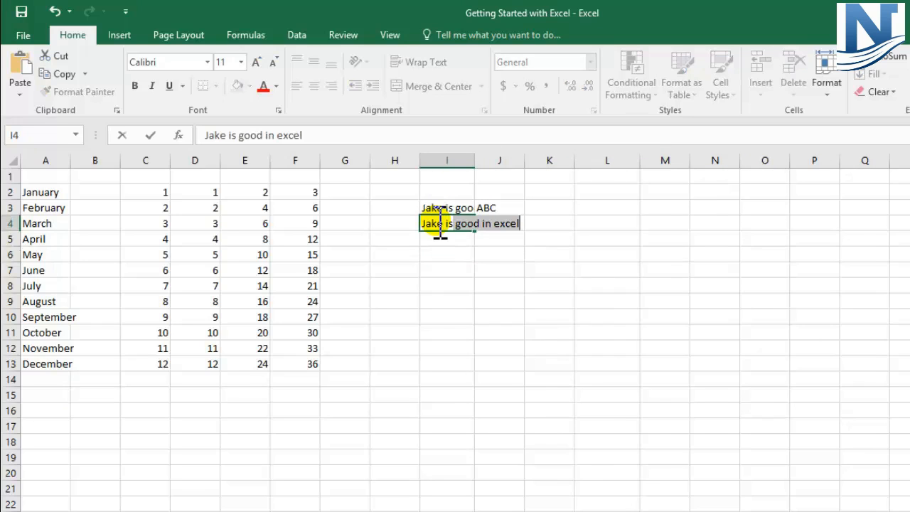
text(ake is good)
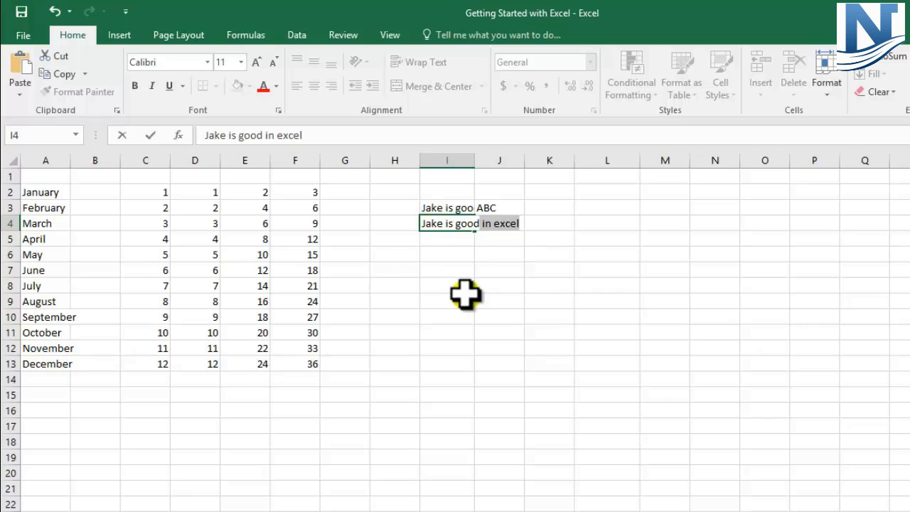
click(465, 297)
click(455, 223)
drag(317, 135, 264, 135)
key(BackSpace)
key(Return)
click(441, 347)
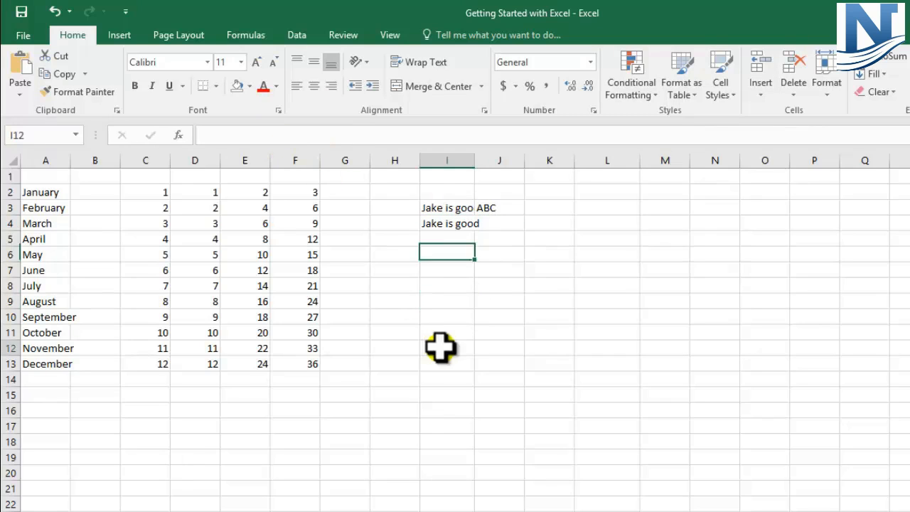
Step: AutoFit column I to its longest entry and check the full sentence in I3
click(434, 211)
click(444, 258)
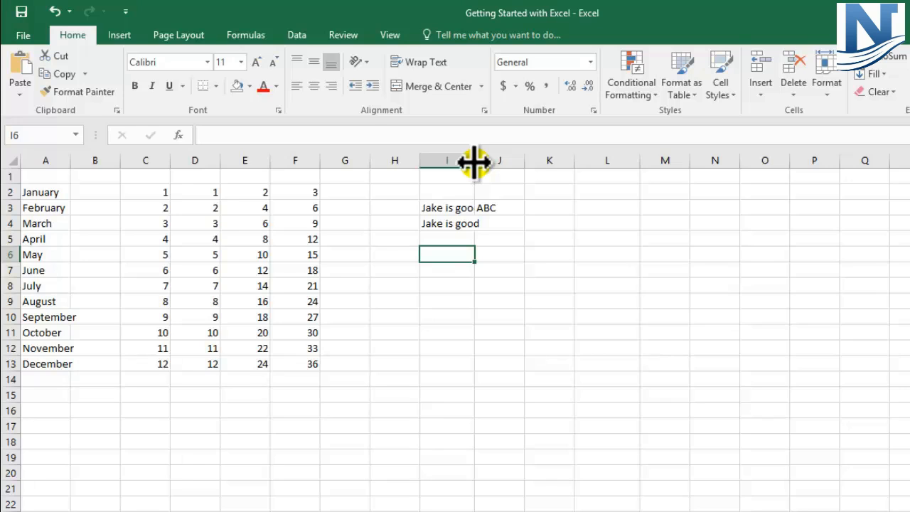
double_click(475, 160)
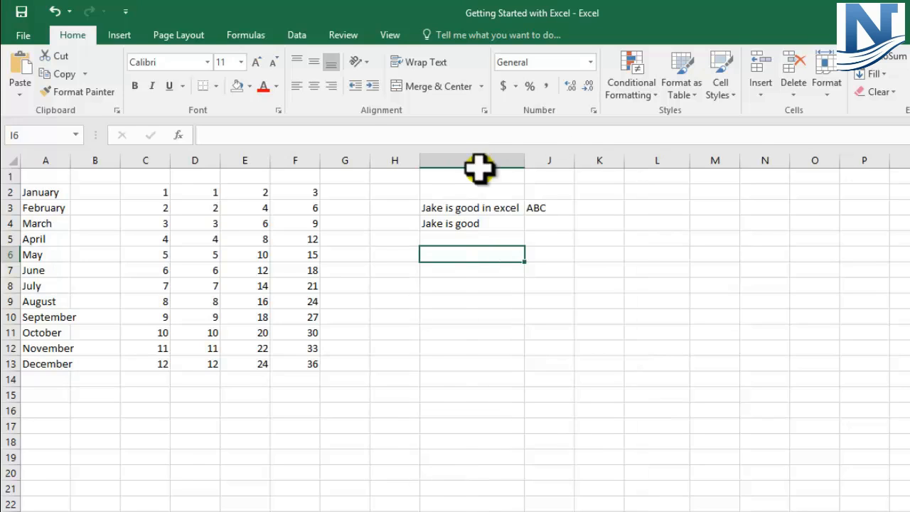
click(464, 207)
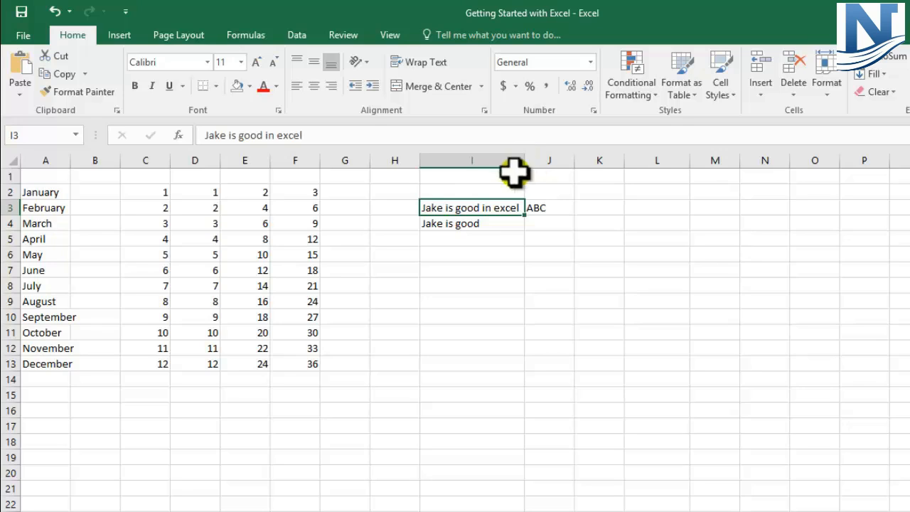
Step: Enter the headers Name, Email and Address across cells J9 to L9
click(532, 303)
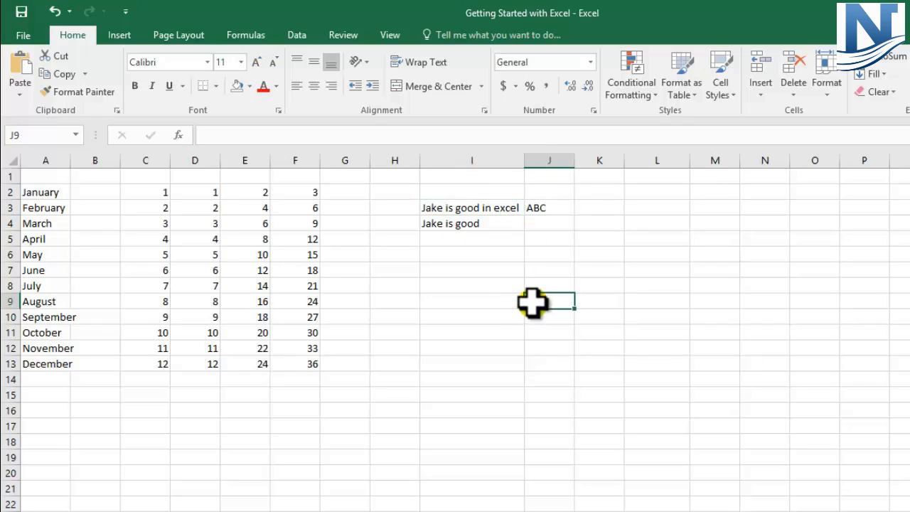
text(Name)
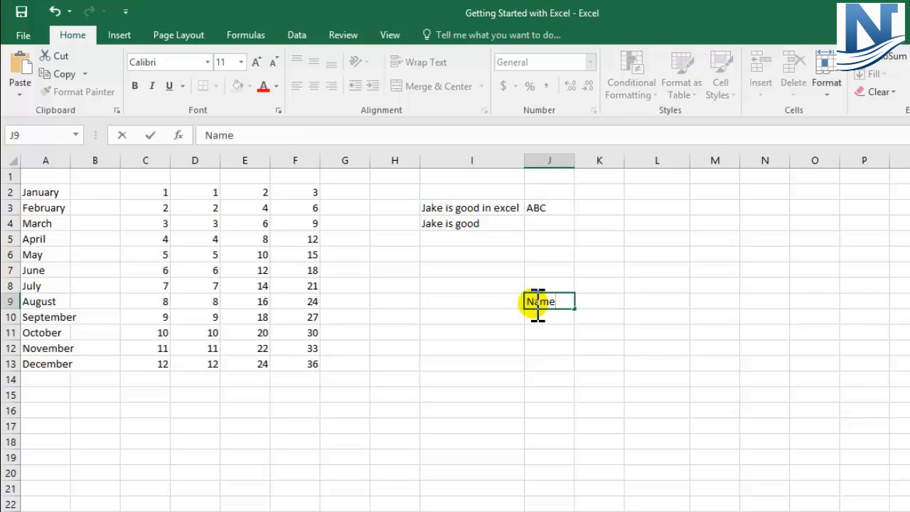
key(Tab)
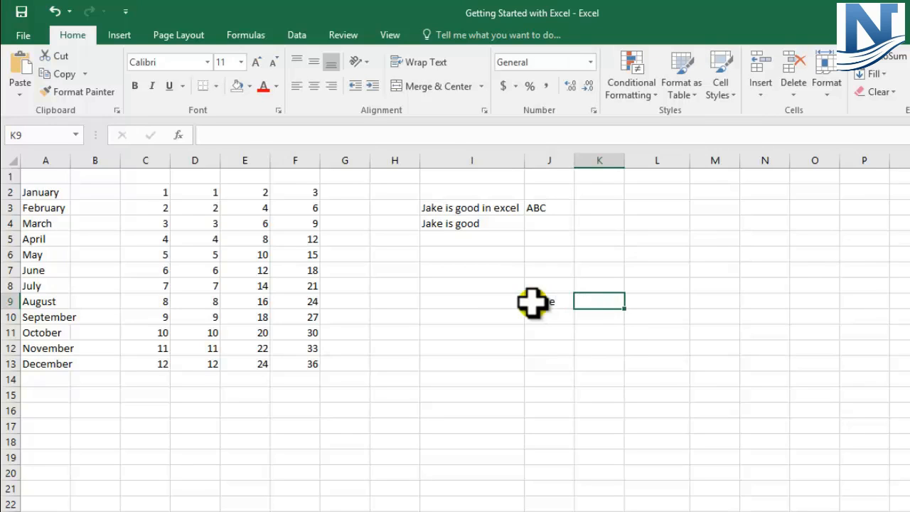
text(Email)
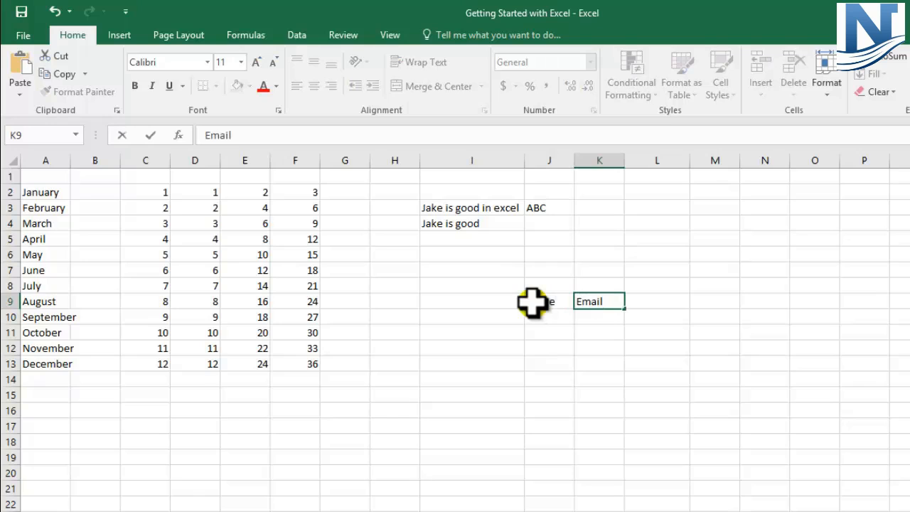
key(Tab)
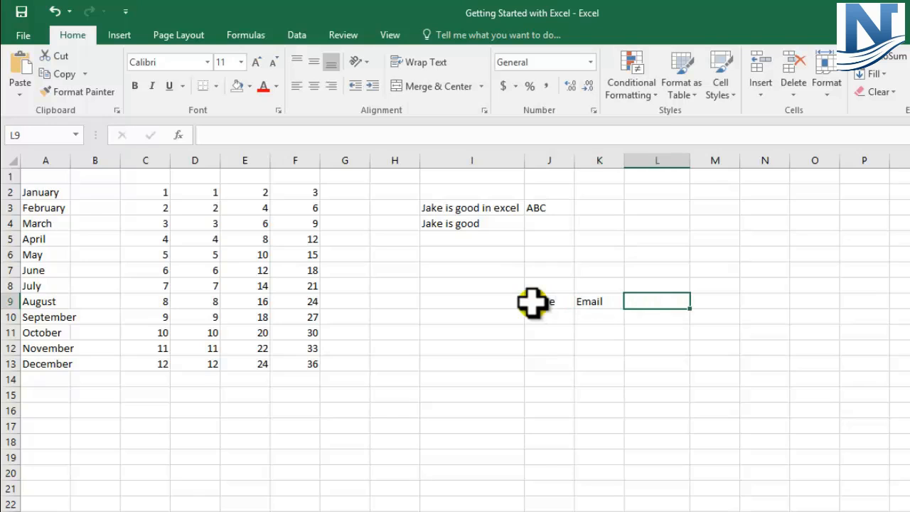
text(Address)
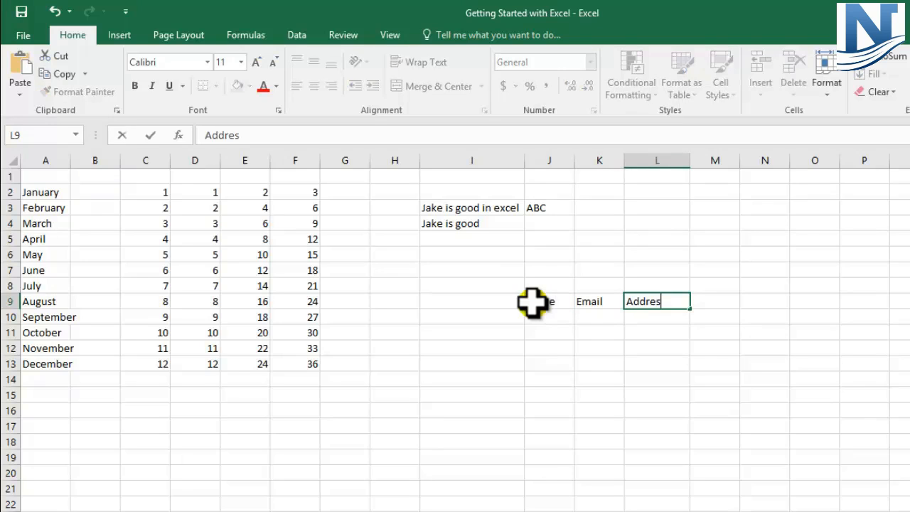
click(548, 316)
click(551, 348)
click(617, 312)
Step: Examine the header cells J9, K9 and L9 one by one, moving down to the cell below each
click(544, 300)
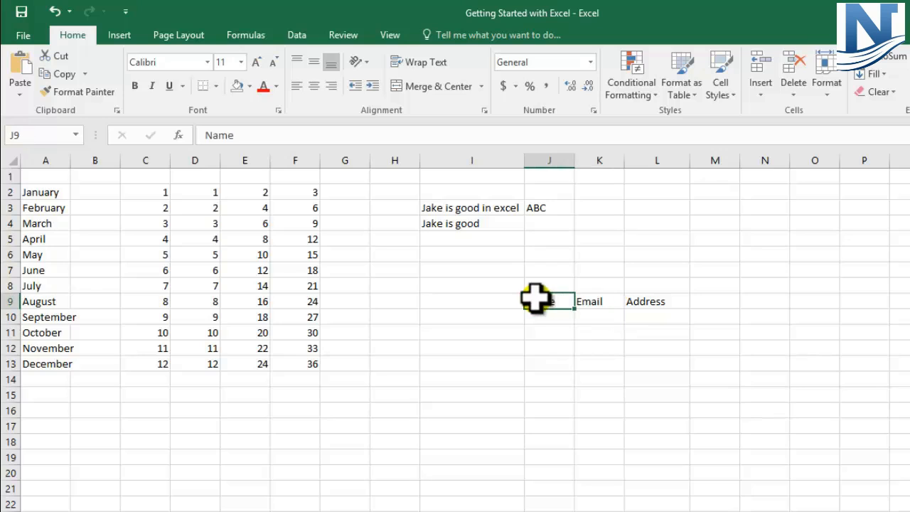
click(604, 301)
click(636, 300)
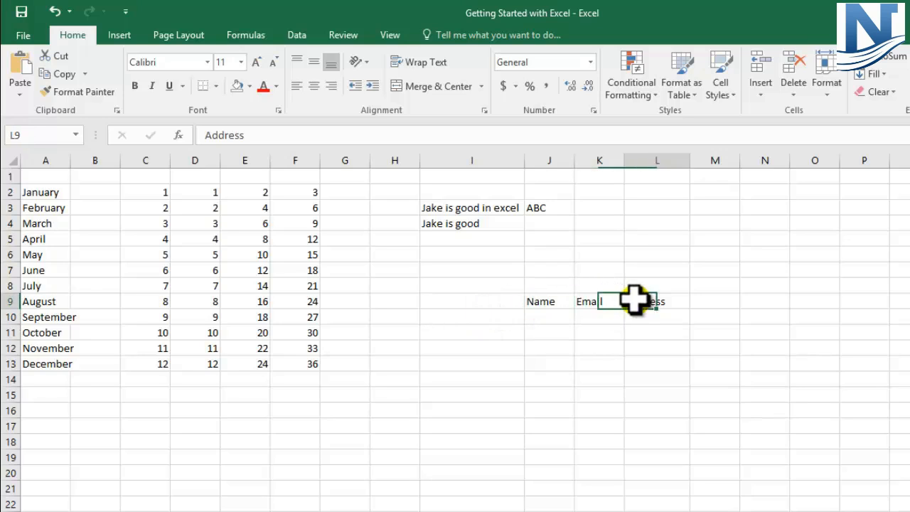
click(544, 301)
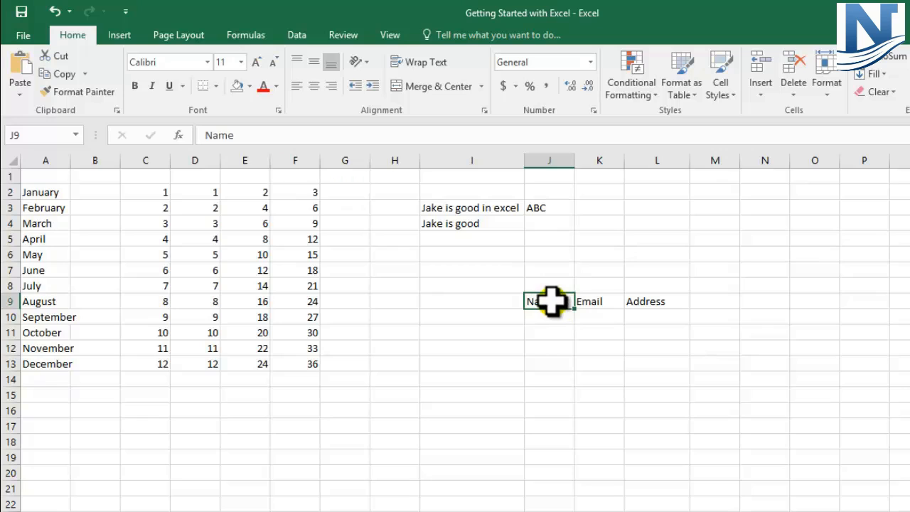
key(Return)
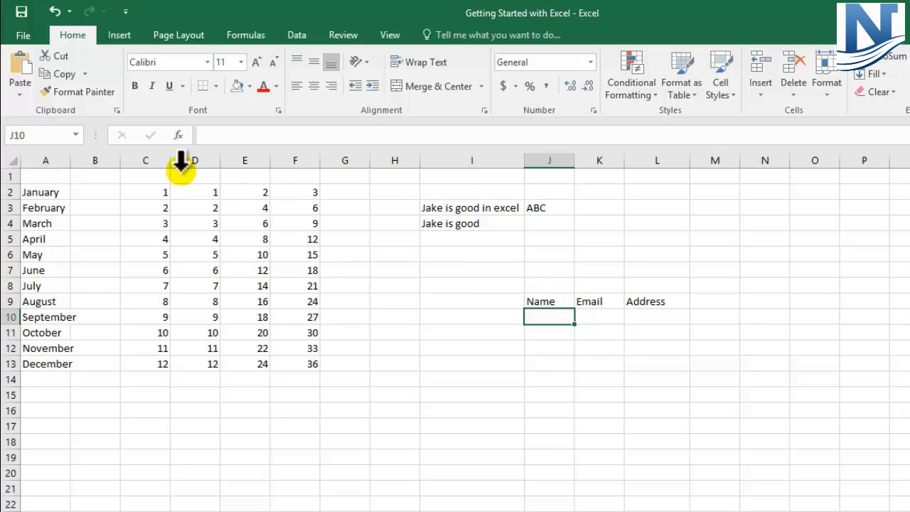
click(599, 301)
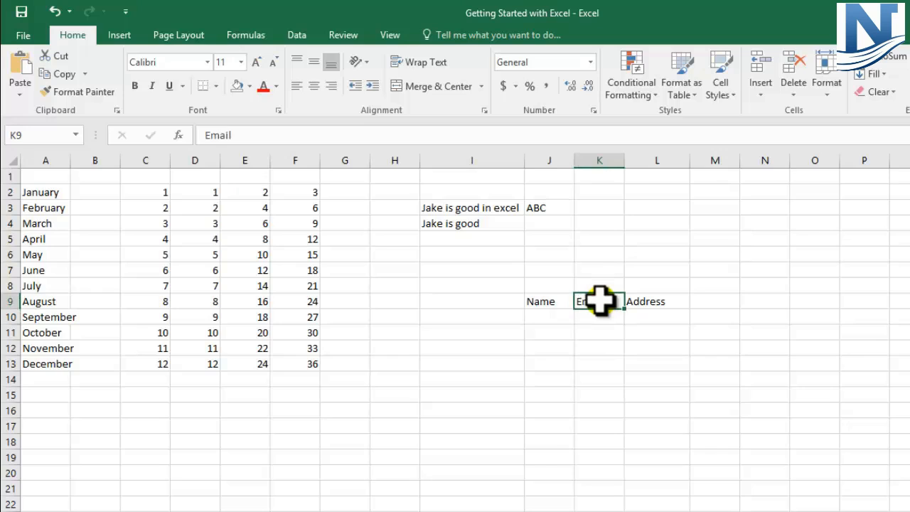
key(Return)
click(661, 301)
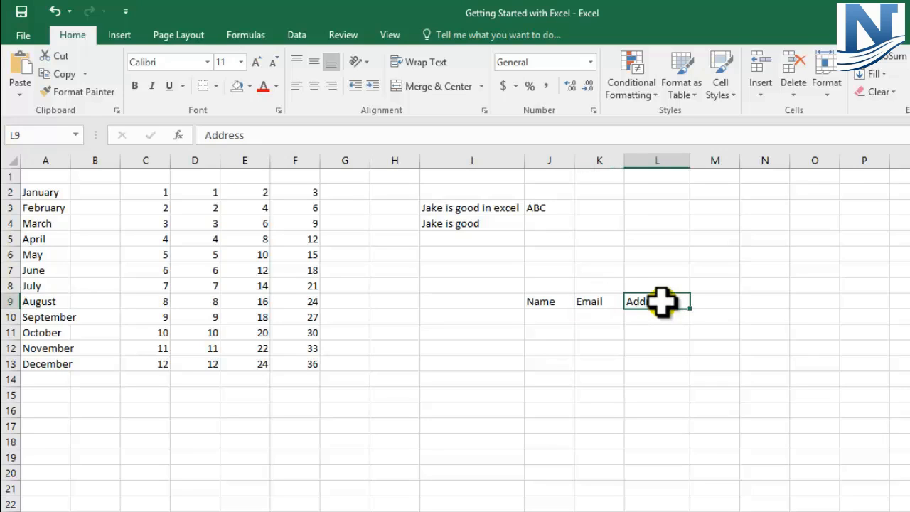
key(Return)
Step: Enter the headers Name, Email and Address across J12 to L12, and return to J13 below the first header
click(544, 347)
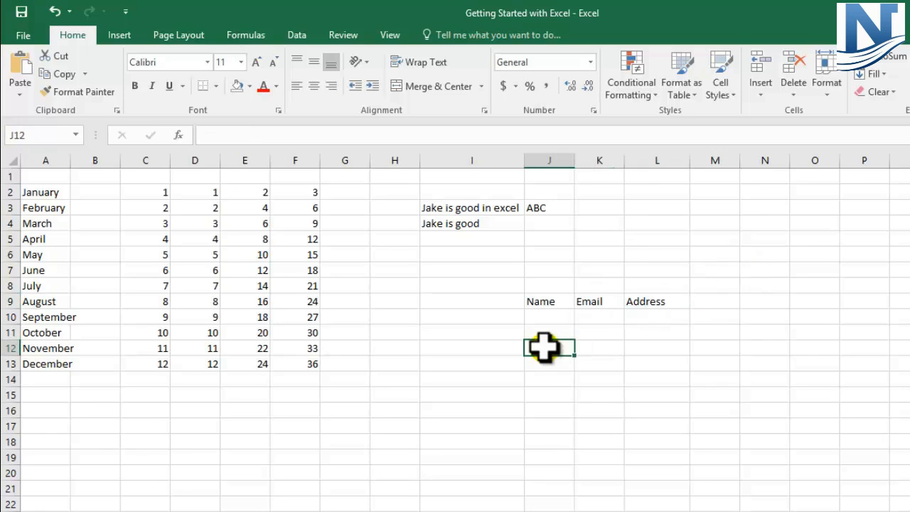
text(Name)
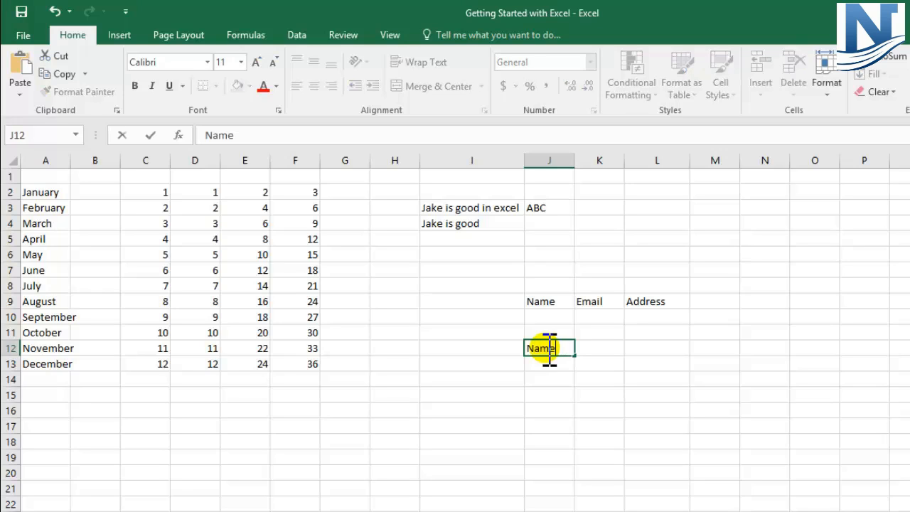
key(Tab)
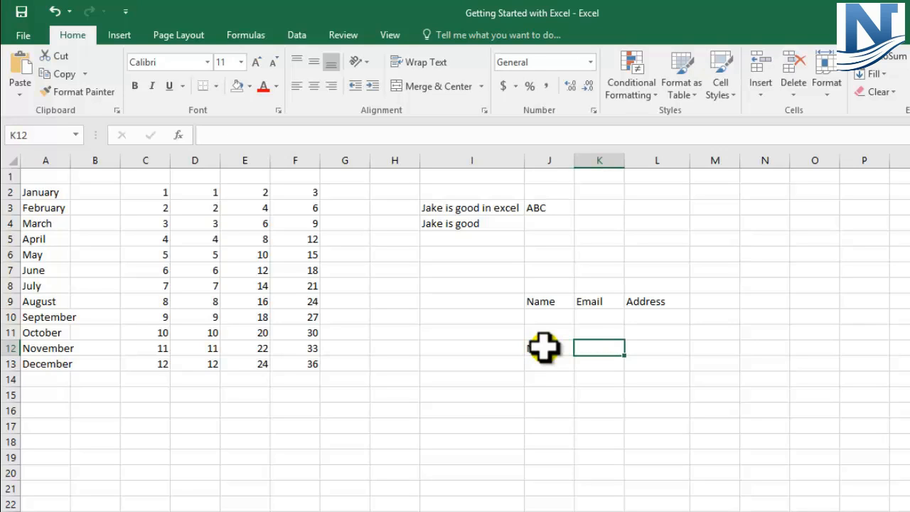
text(Email)
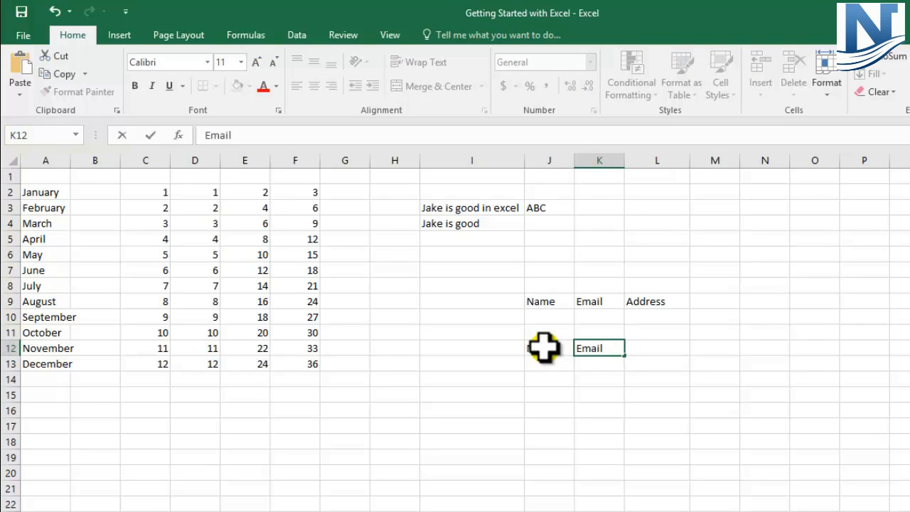
key(Tab)
text(Add)
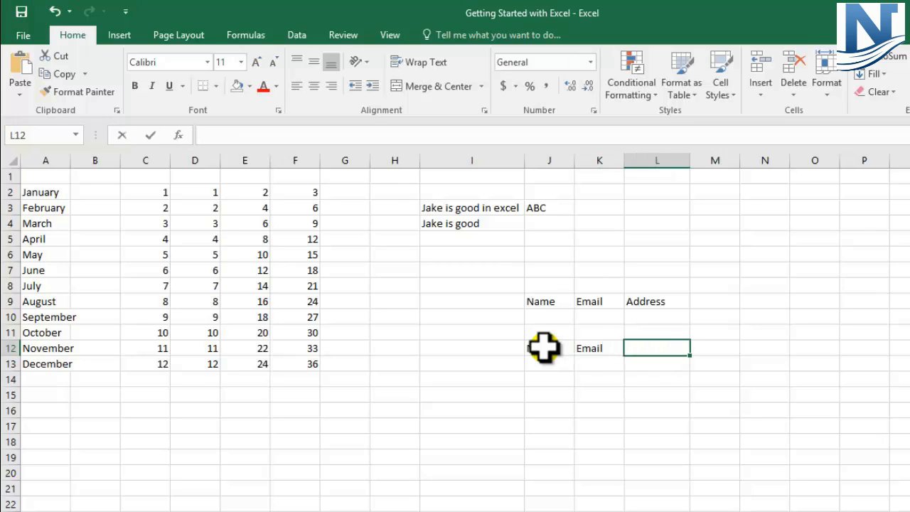
text(ress)
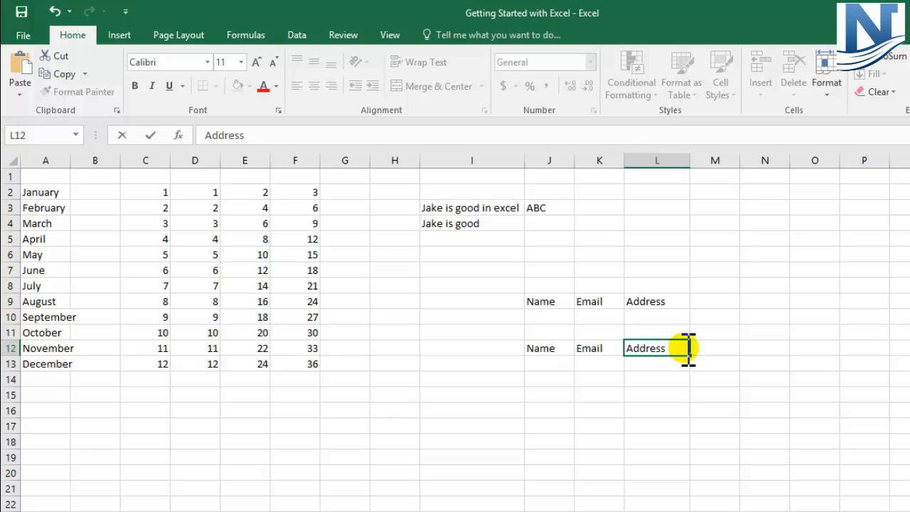
key(Return)
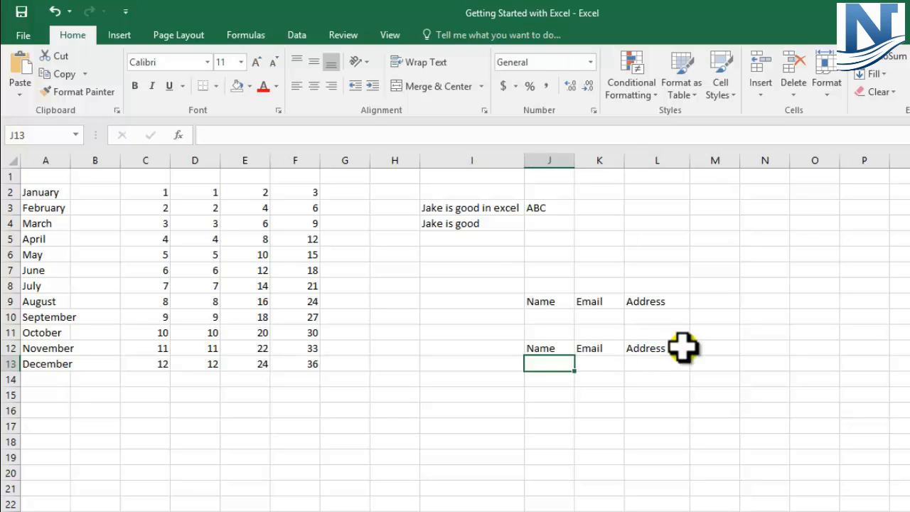
click(545, 348)
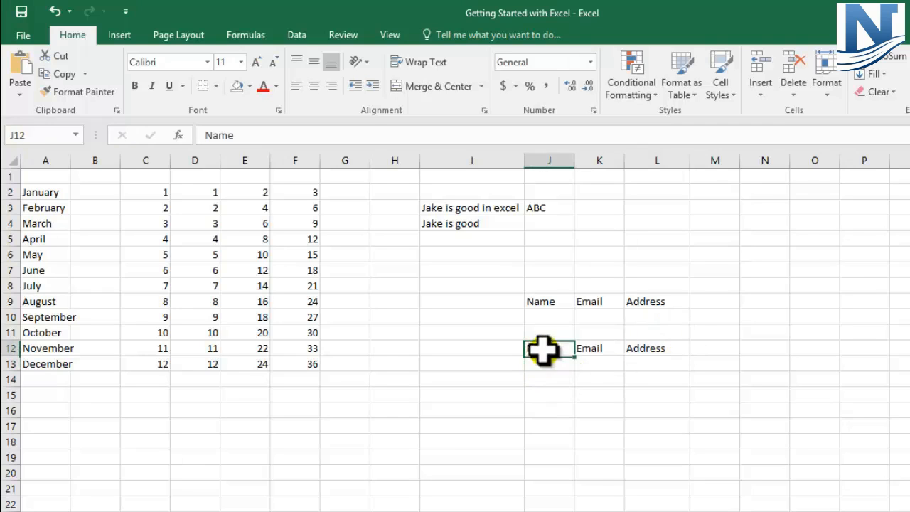
click(542, 364)
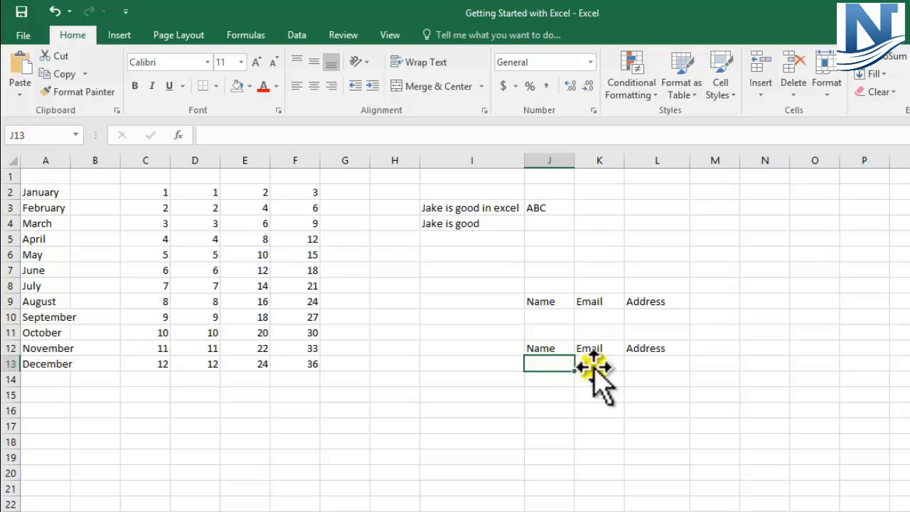
click(648, 363)
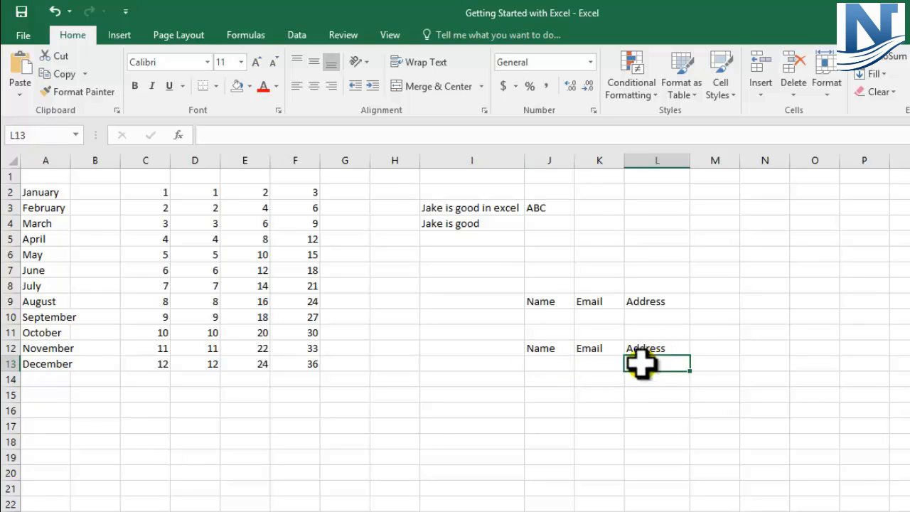
click(554, 365)
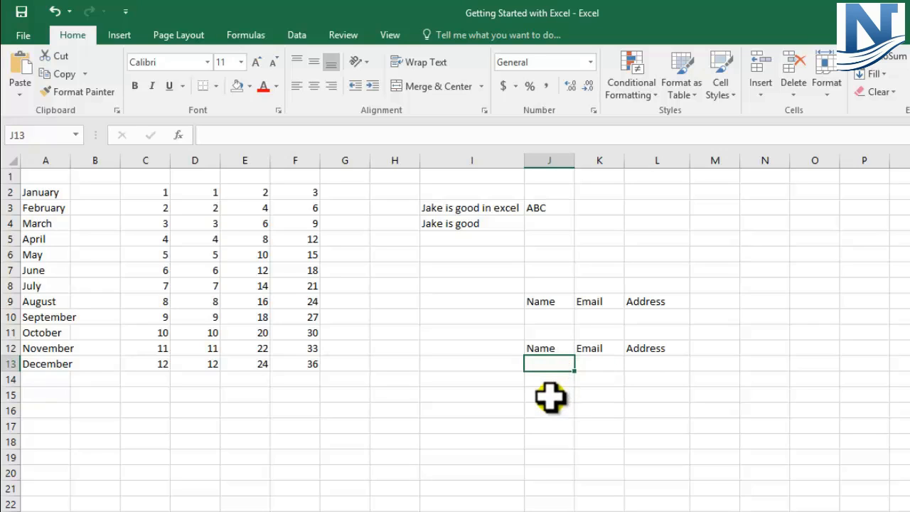
Step: Enter 20 in J15 and the bracketed number (20) in J16, and check the stored value of J16
click(551, 395)
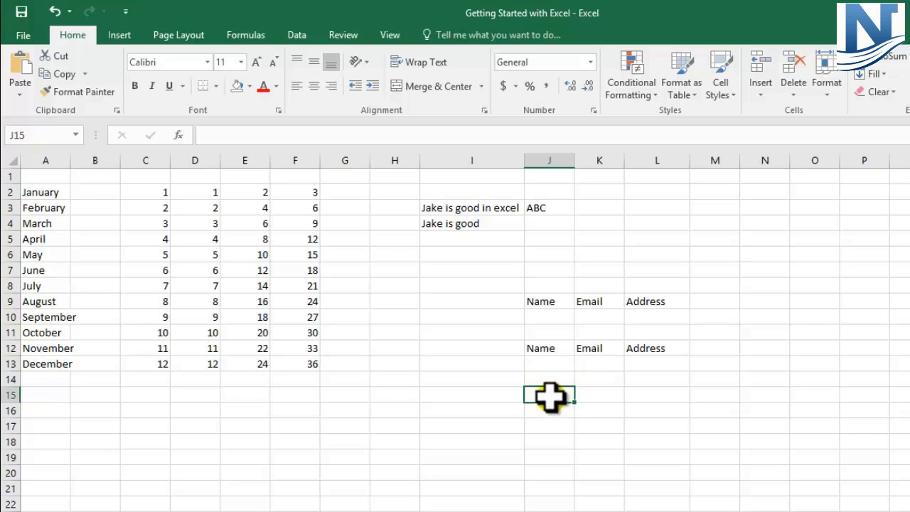
double_click(551, 397)
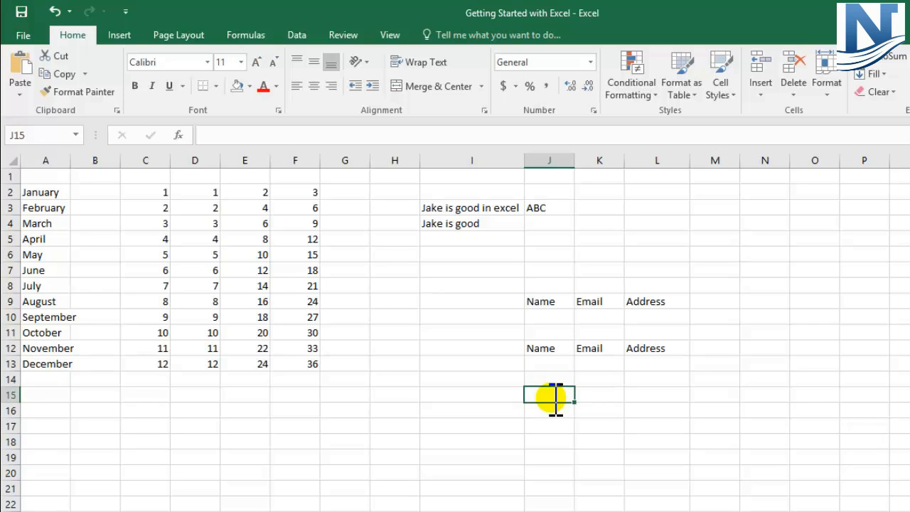
text(20)
key(Return)
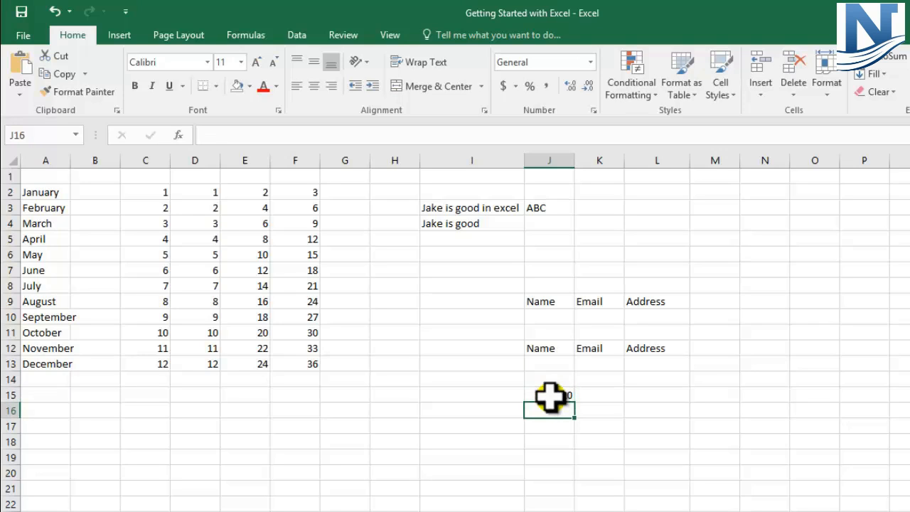
text(()
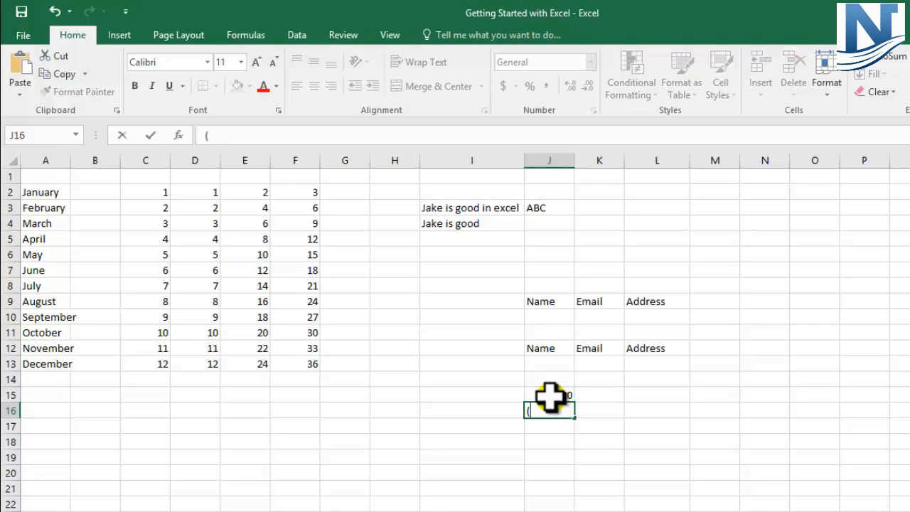
text(20))
key(Return)
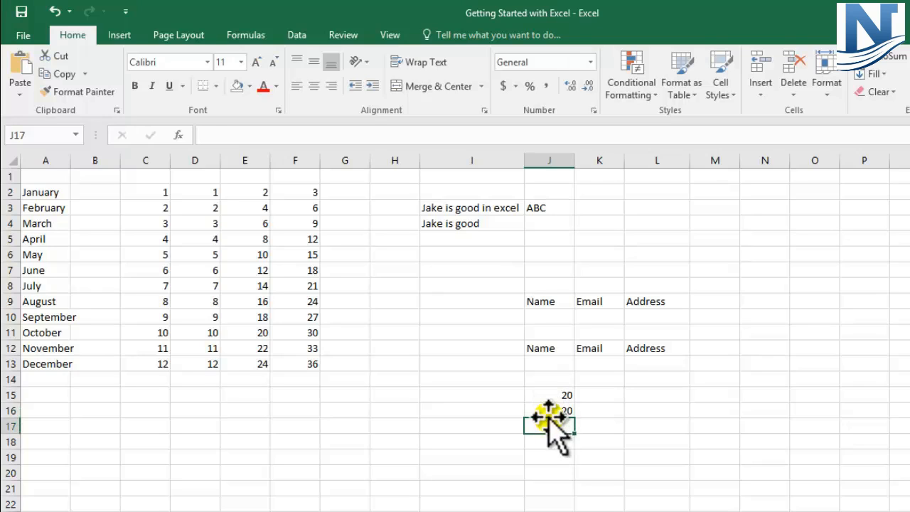
click(538, 409)
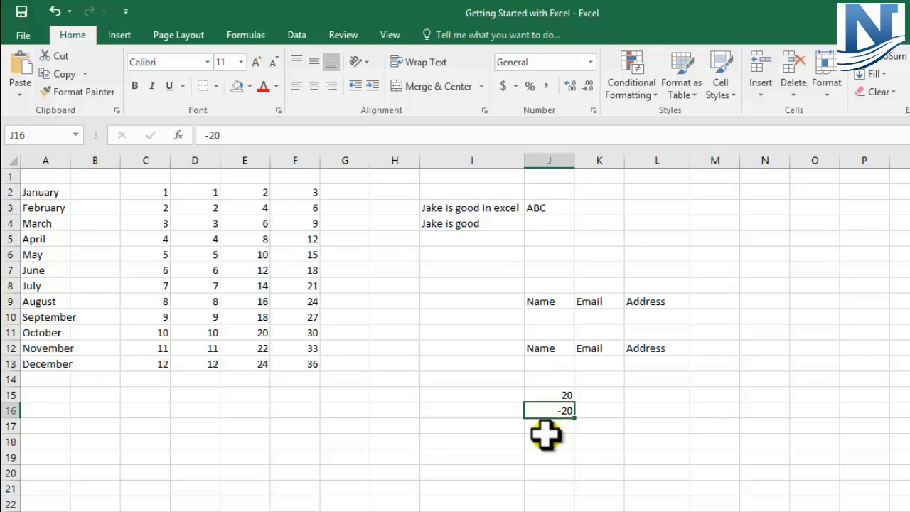
Step: Enter the date 26/10/2015 in J18 and reselect the cell
click(545, 442)
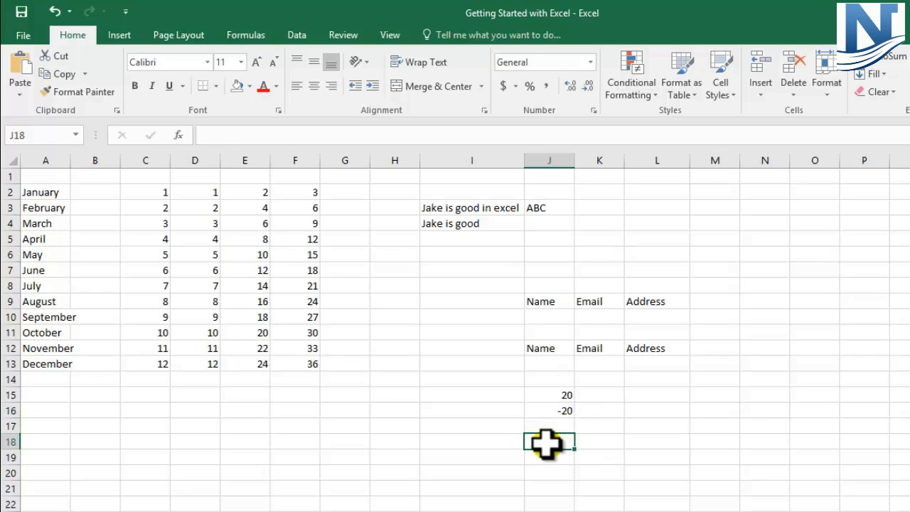
text(26)
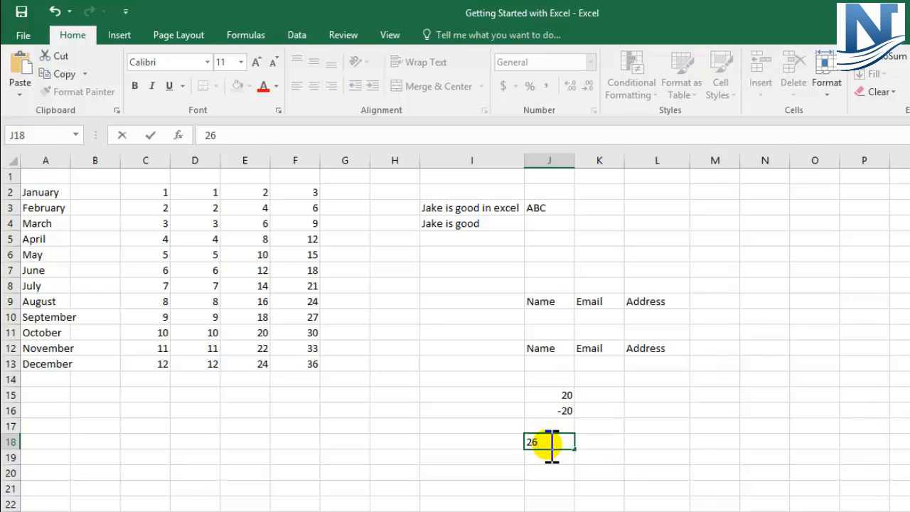
text(/10/2015)
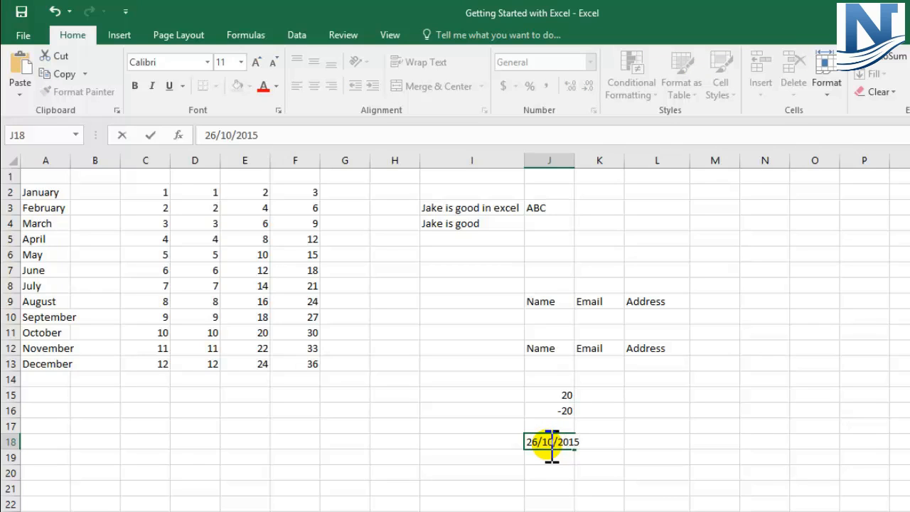
key(Return)
key(Up)
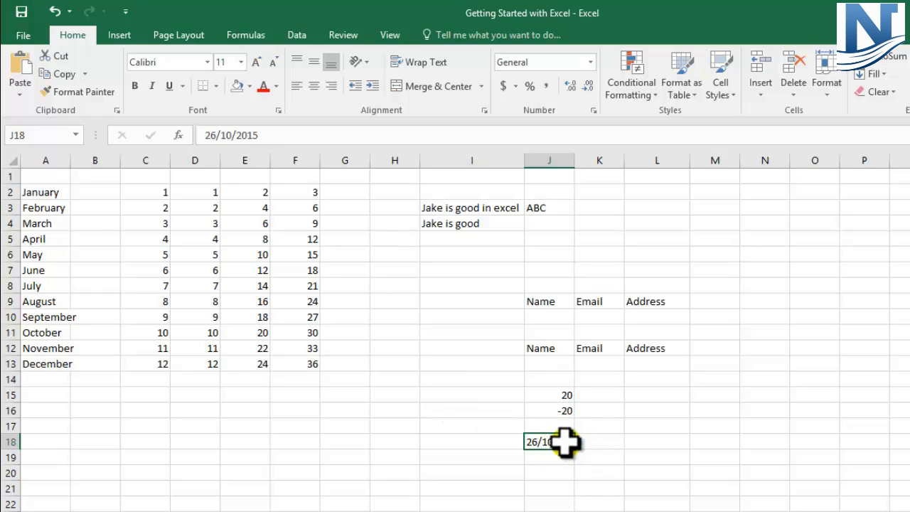
Step: Enter the time 12:00 in L18 and compare its stored value with the date in J18
click(645, 442)
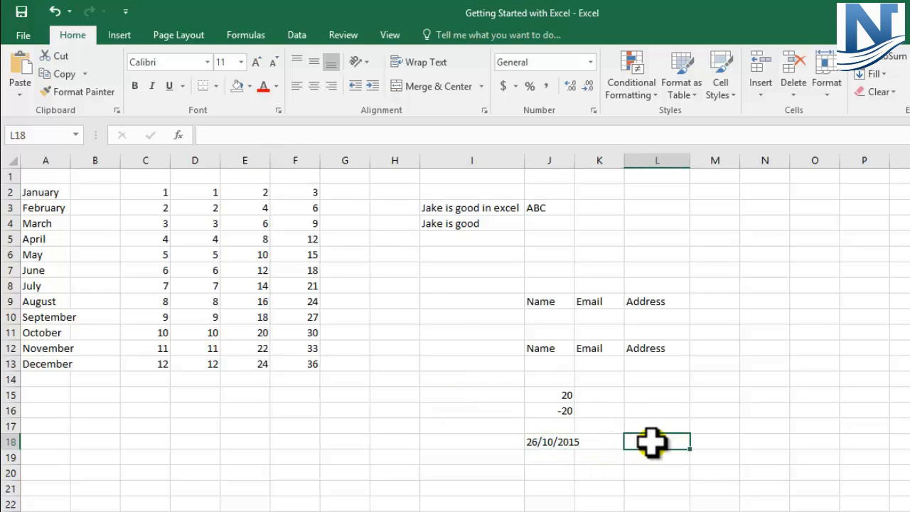
text(12)
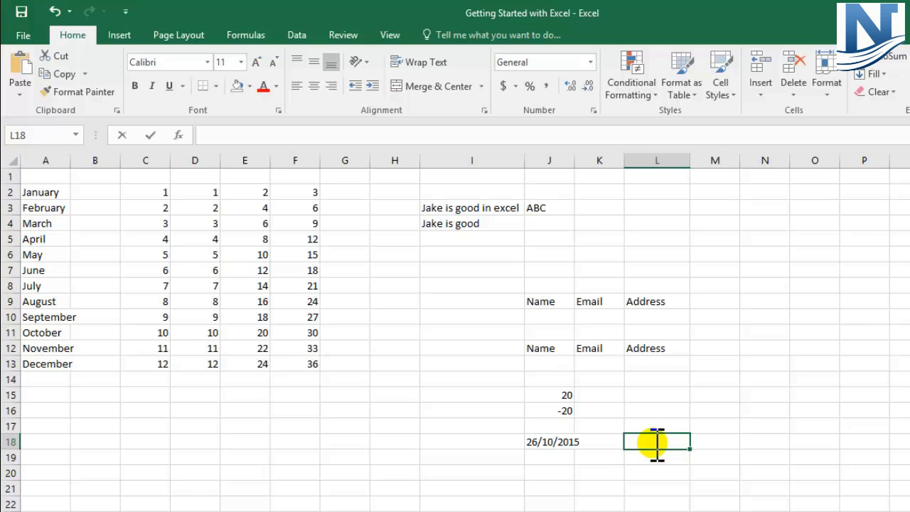
text(:)
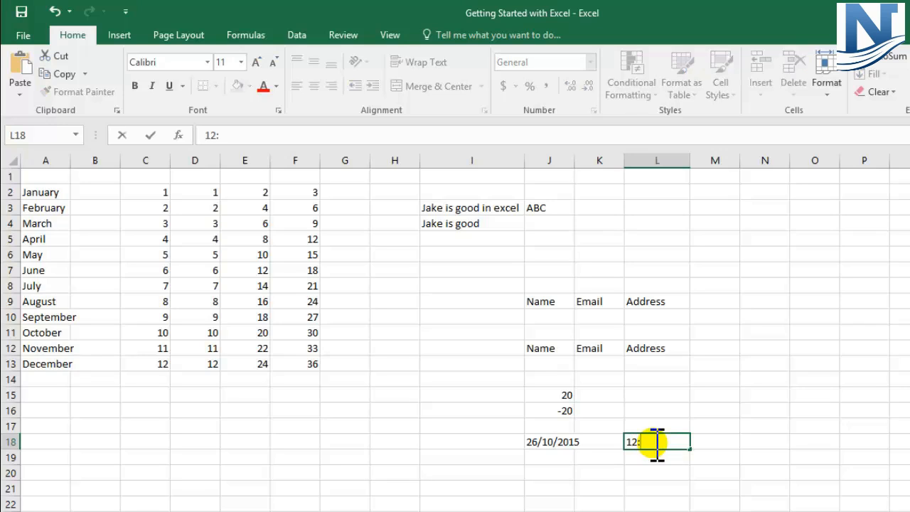
text(00)
key(Return)
click(653, 442)
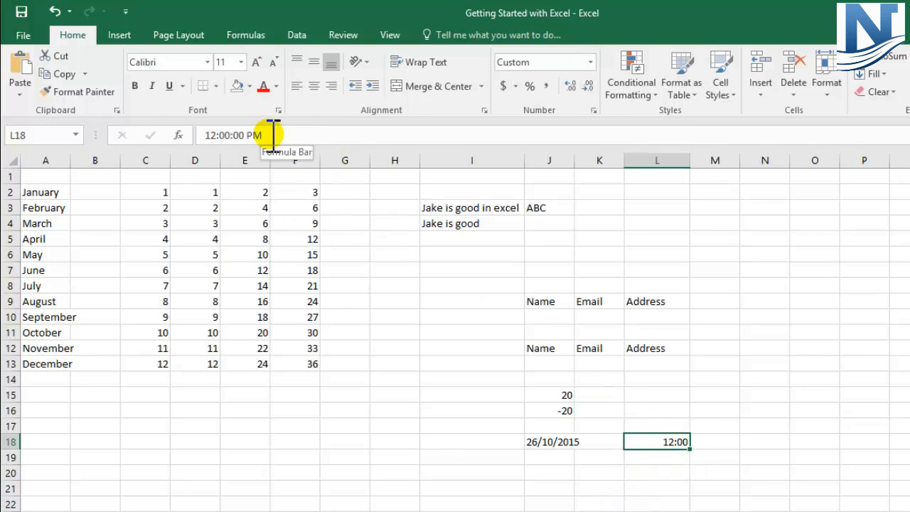
click(655, 473)
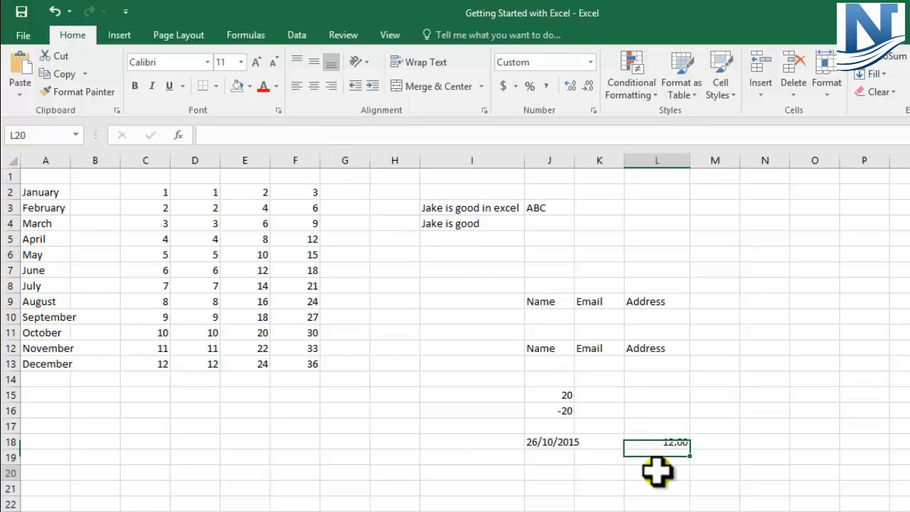
click(647, 443)
click(553, 443)
click(650, 441)
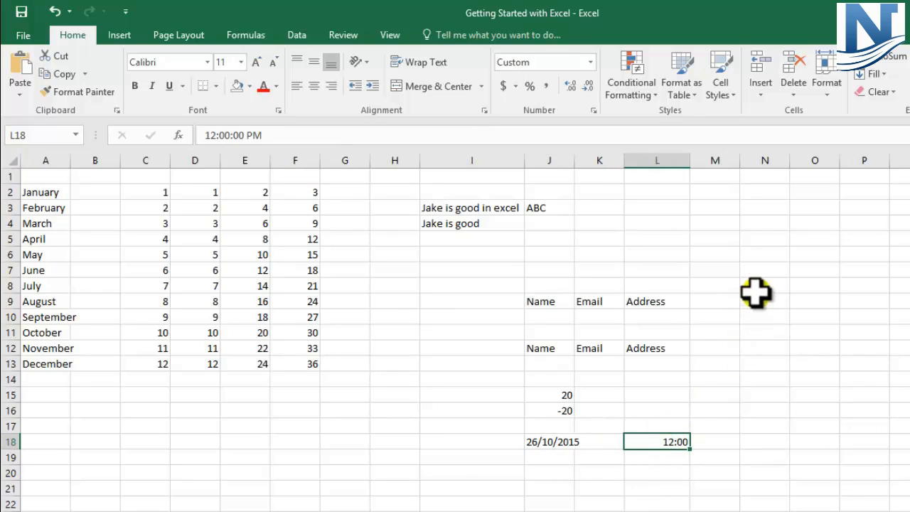
Step: Enter 1/9 in N3 and 1/2 in N5 without a leading zero, checking the stored value of each
click(758, 207)
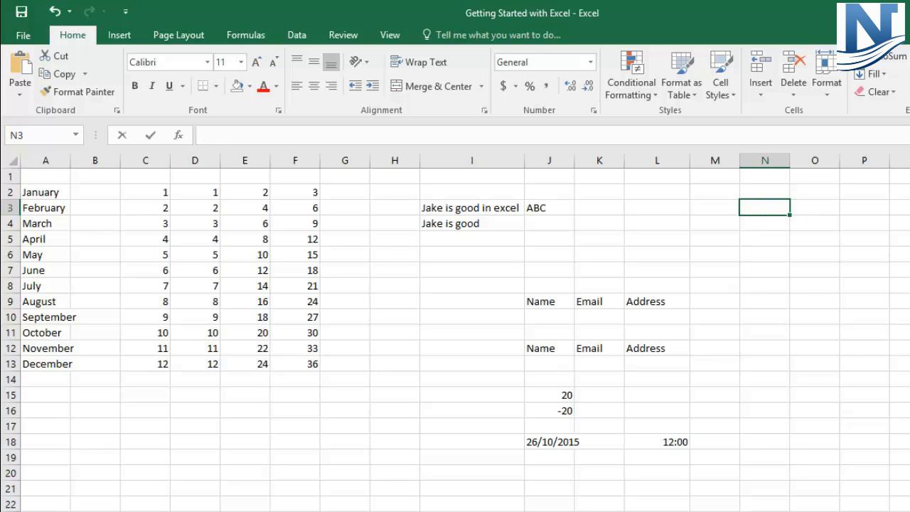
text(1/9)
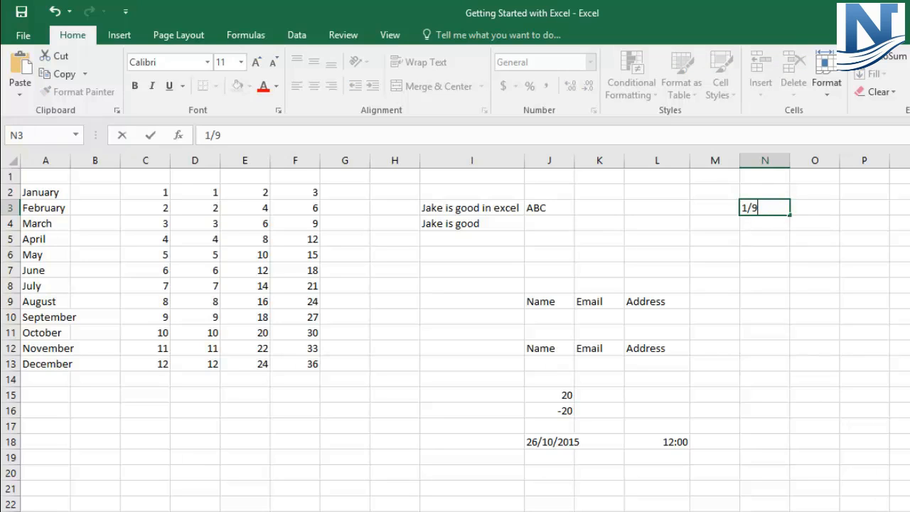
key(Return)
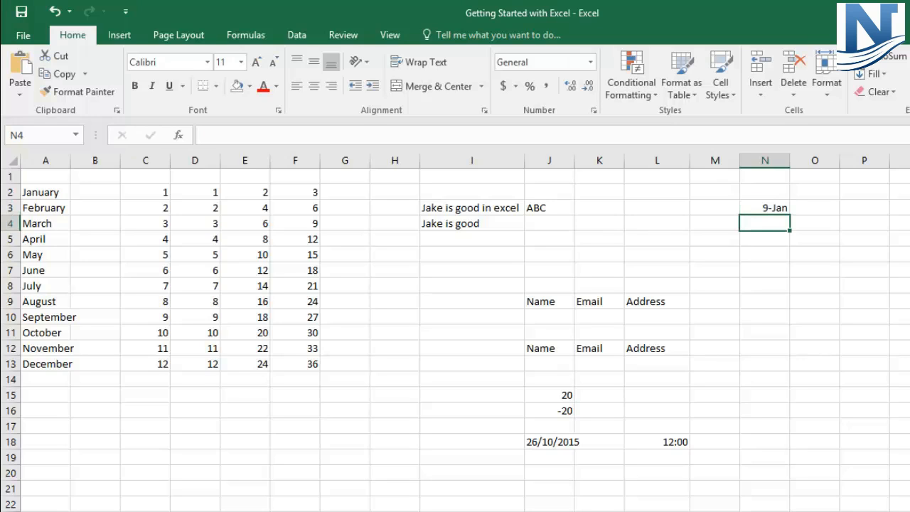
click(758, 206)
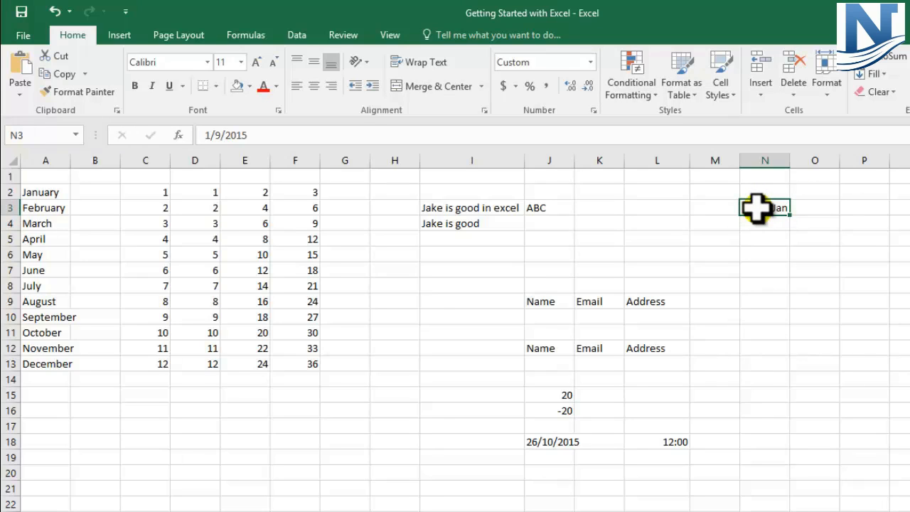
click(761, 238)
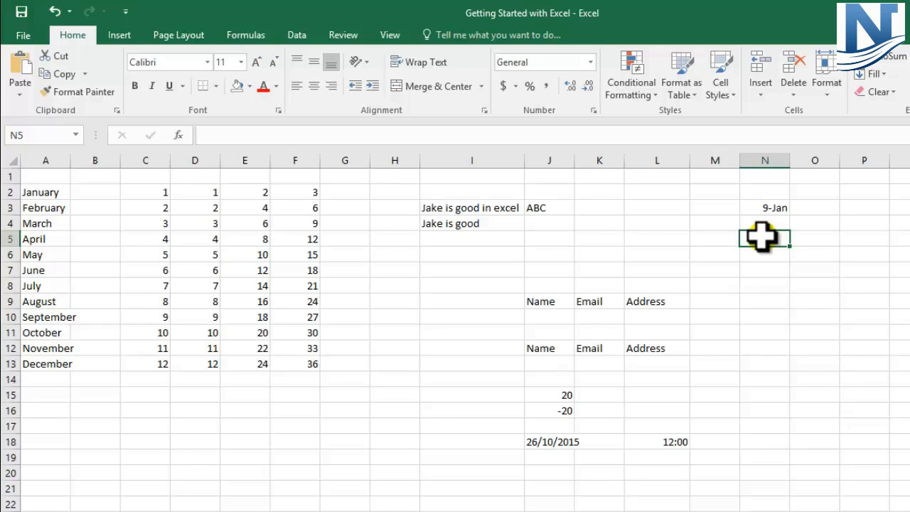
text(1/2)
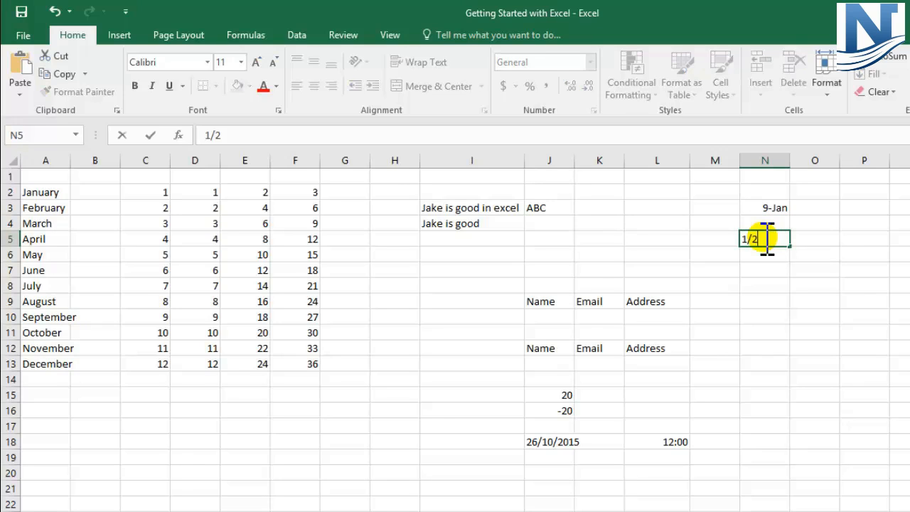
key(ctrl+Return)
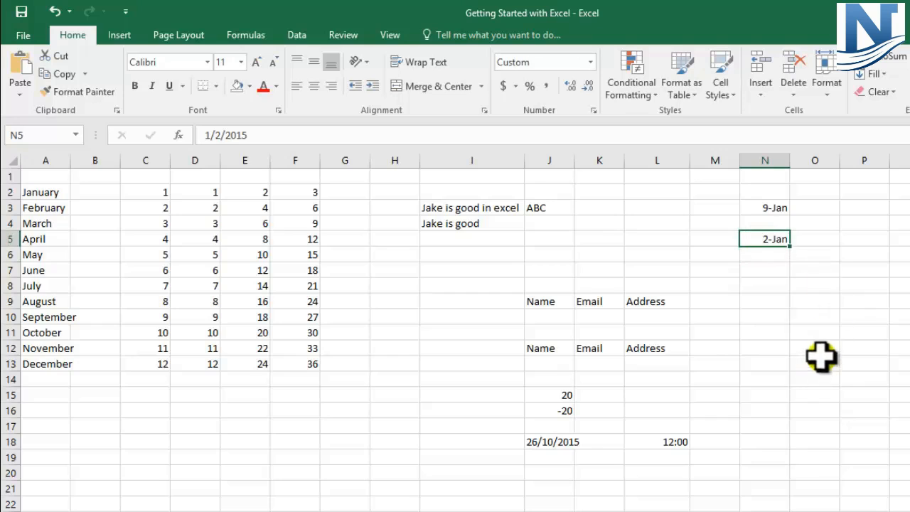
Step: Enter one ninth as a fraction in O3, written as 0 1/9
click(816, 208)
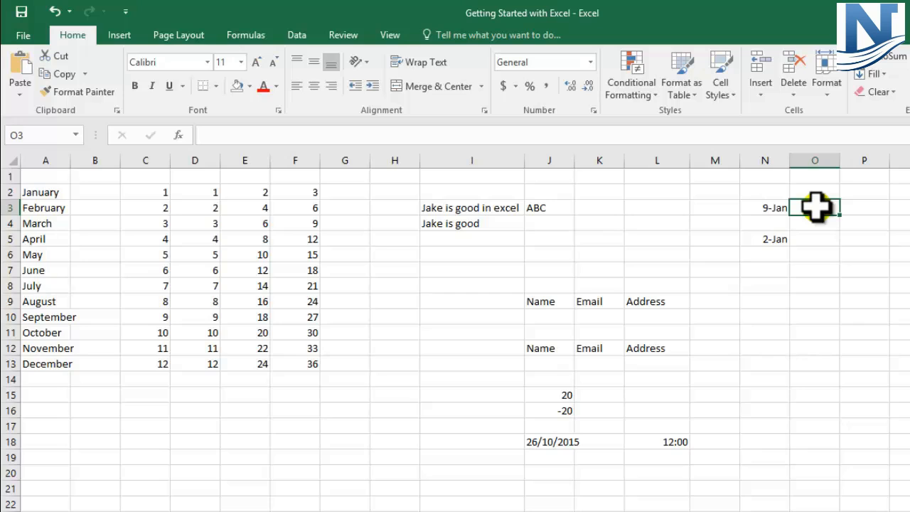
double_click(816, 207)
text(0)
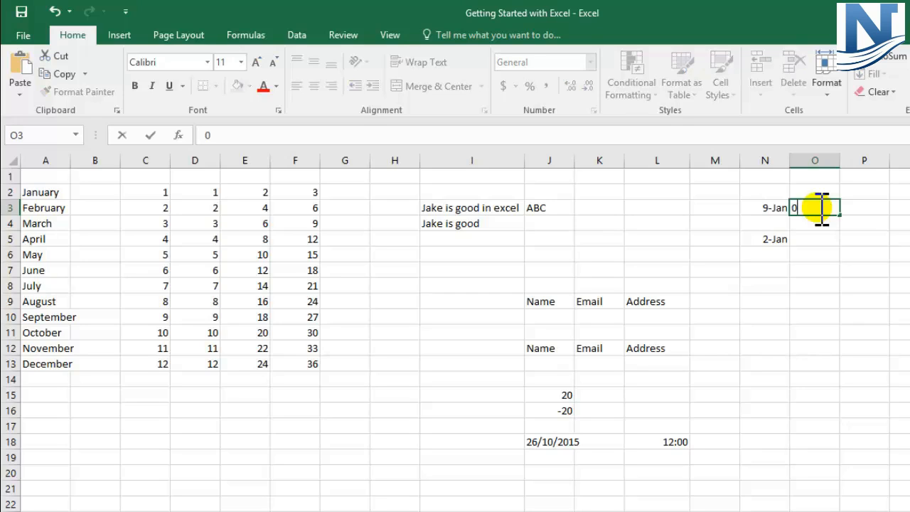
text( 1/9)
key(ctrl+Return)
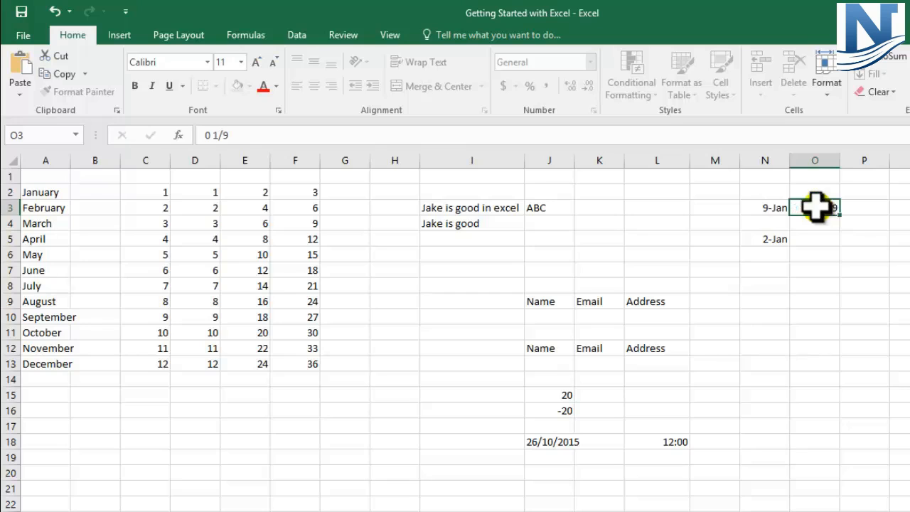
key(ctrl+Return)
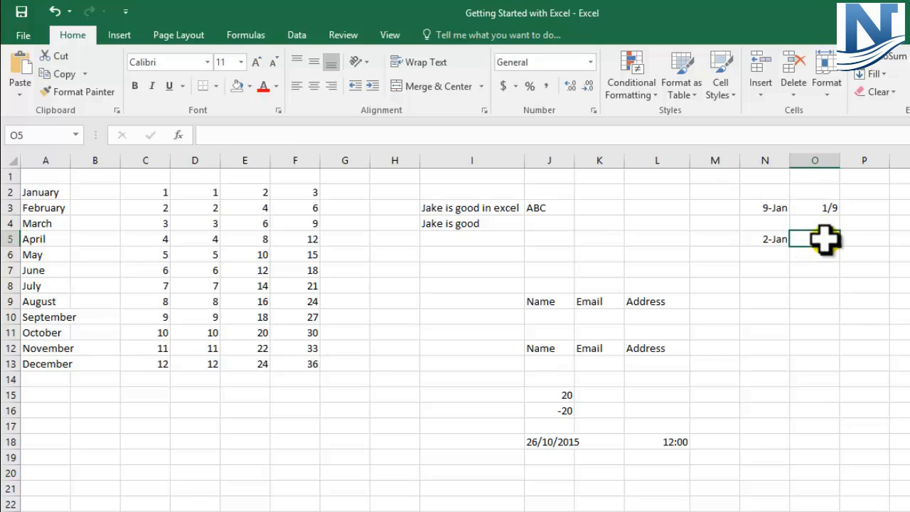
Step: Enter one half as a fraction in O5, written as 0 1/2, and check its stored value
click(831, 242)
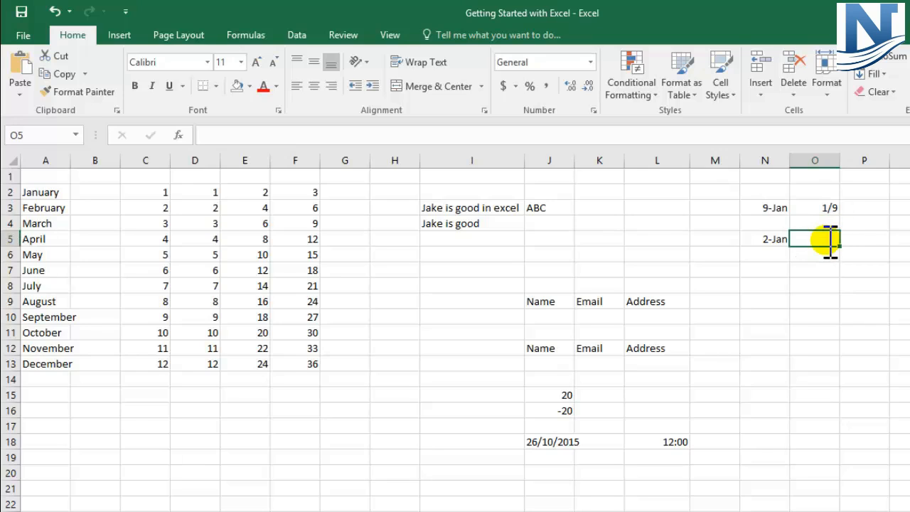
text(0 1/2)
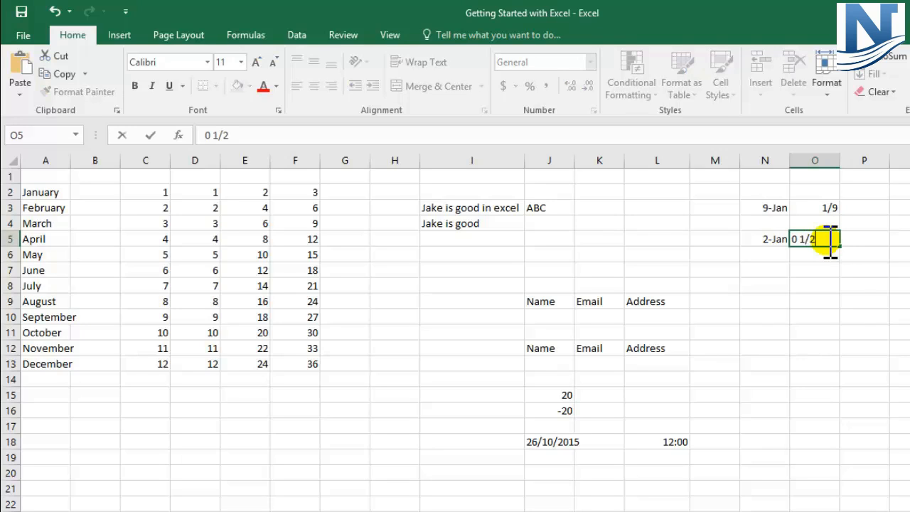
key(Return)
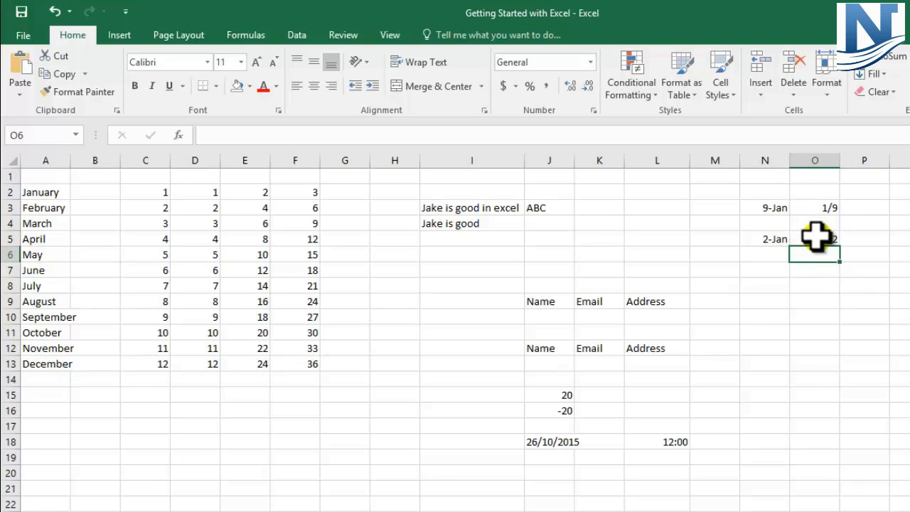
click(816, 239)
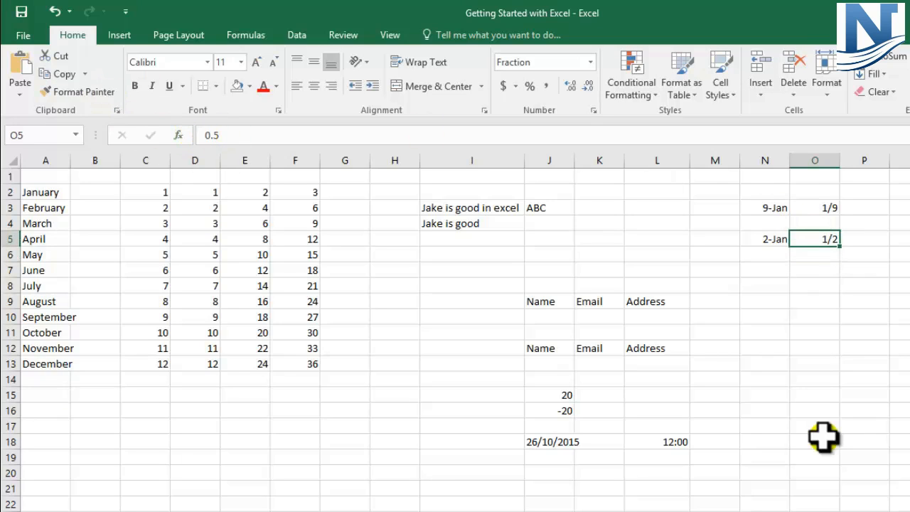
Step: Enter the mixed fraction 2 1/4 in O7 and check its stored decimal value
click(807, 272)
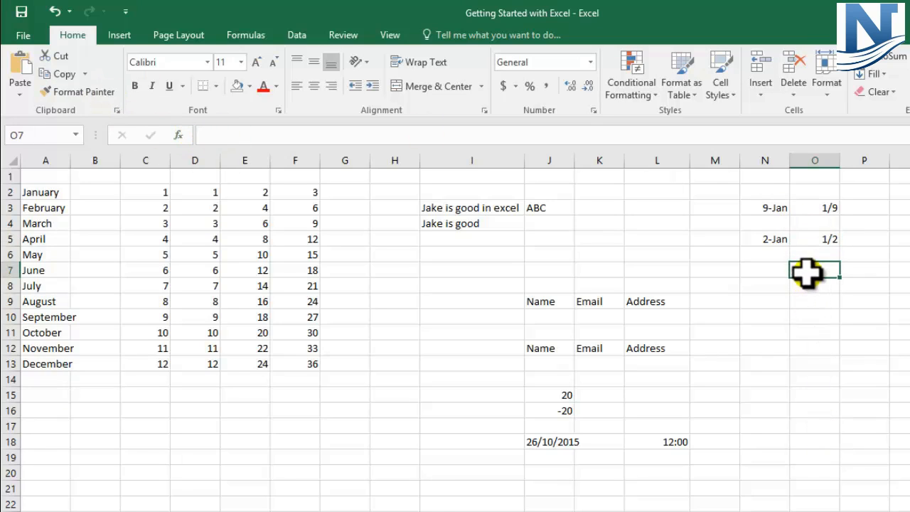
text(2 1)
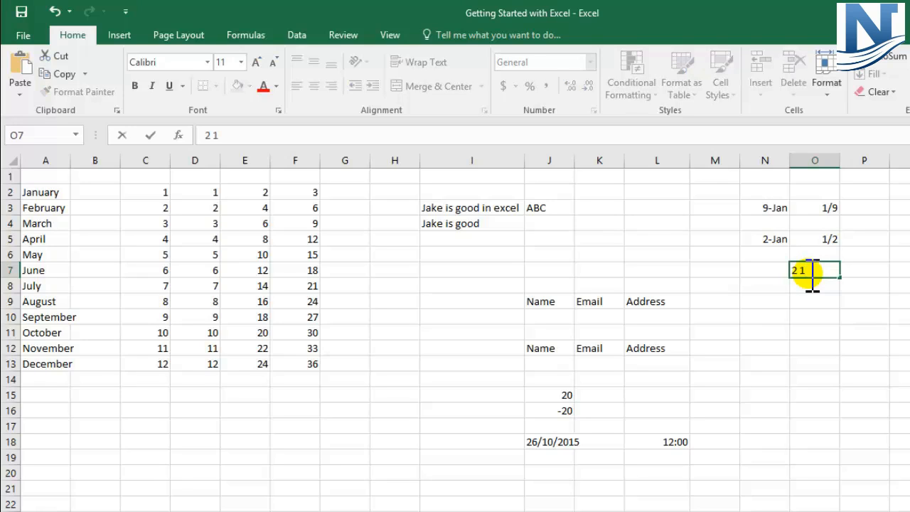
text(/4)
key(Return)
click(809, 270)
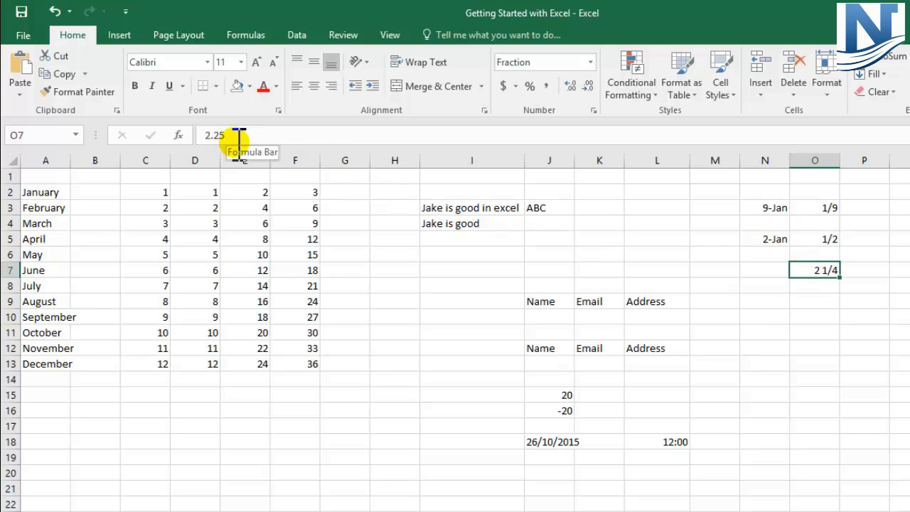
Step: Review the sheet's sample entries: the months, number series, headers, date and time cells, and the fractions in columns N and O
click(909, 317)
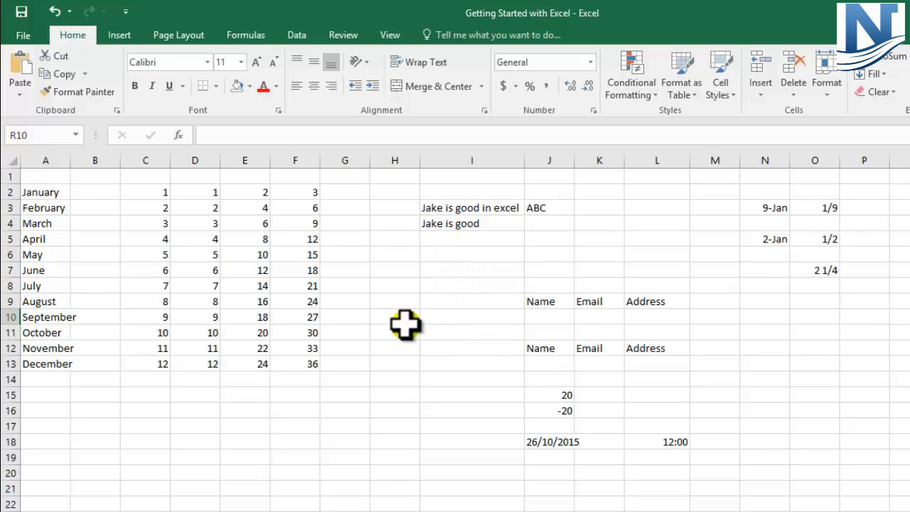
drag(37, 191, 41, 361)
drag(142, 192, 317, 357)
click(549, 318)
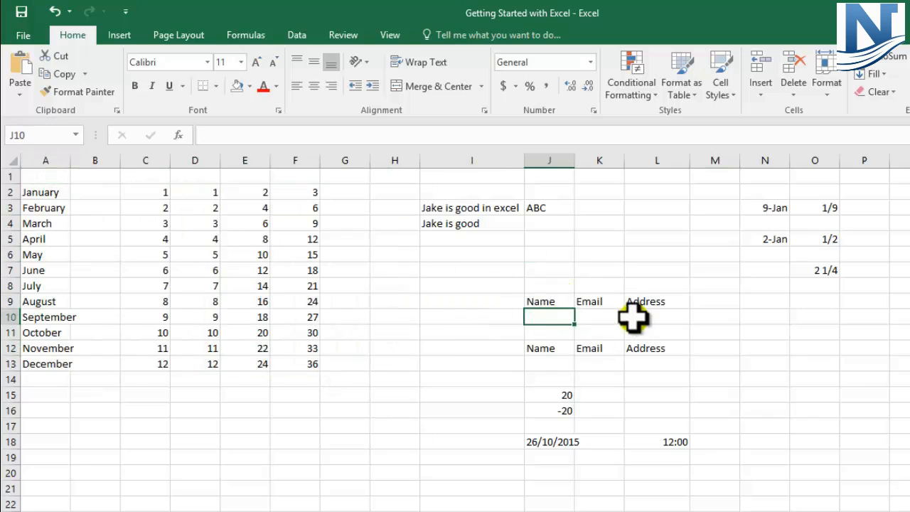
click(590, 318)
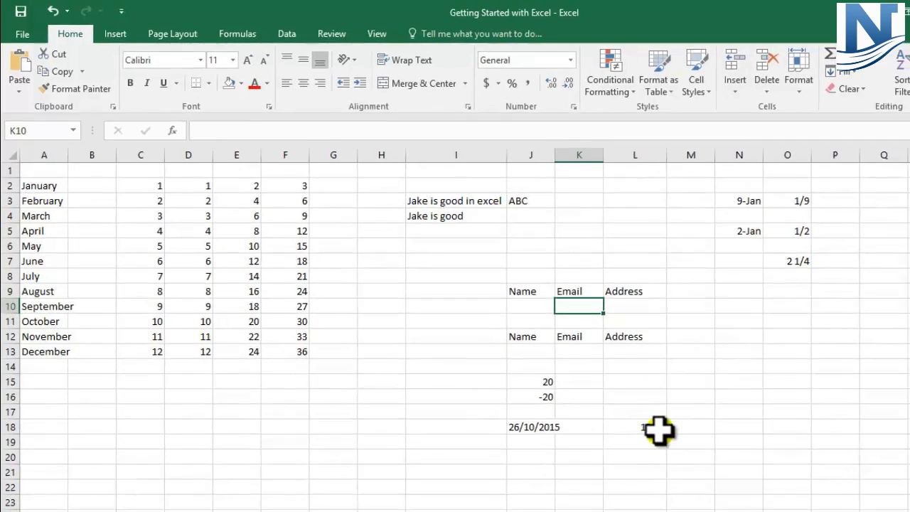
click(669, 442)
click(502, 401)
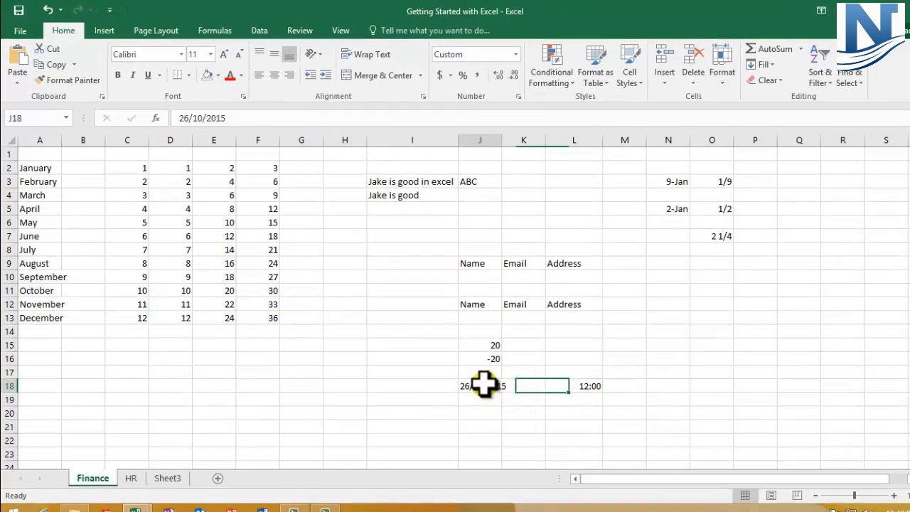
drag(657, 179, 708, 246)
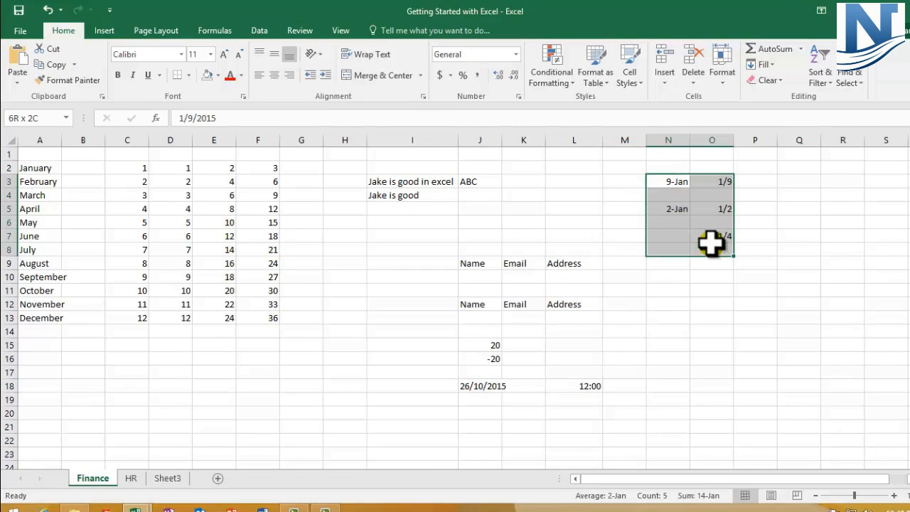